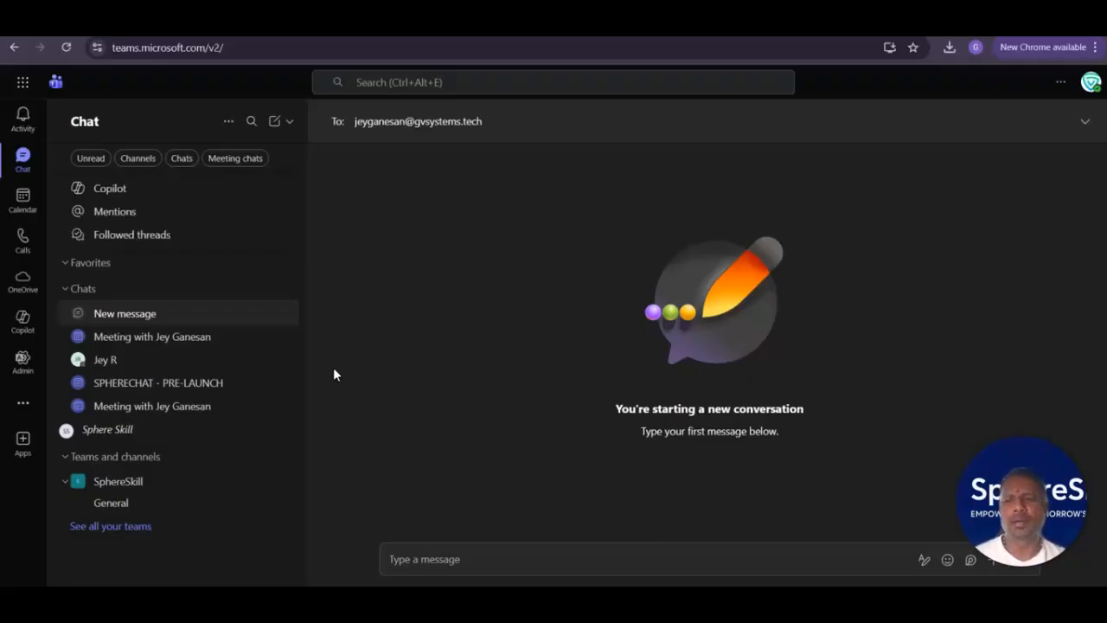
# Check the recipient address in the new chat and the organization details of the signed-in account
pyautogui.moveTo(488, 120); pyautogui.dragTo(343, 153)
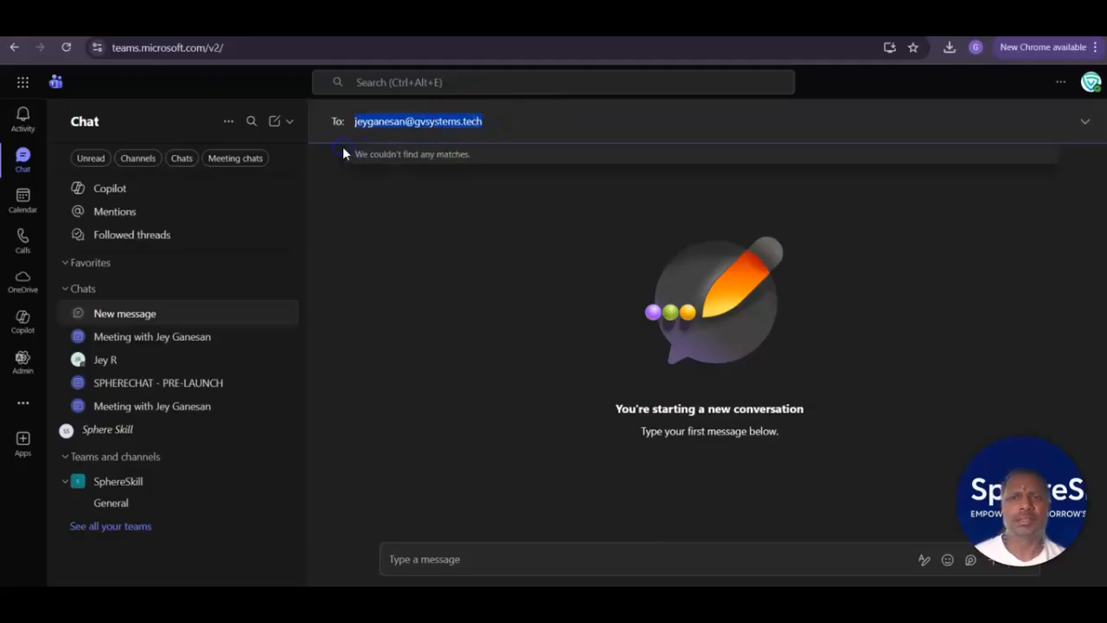
pyautogui.click(1093, 90)
pyautogui.click(1092, 90)
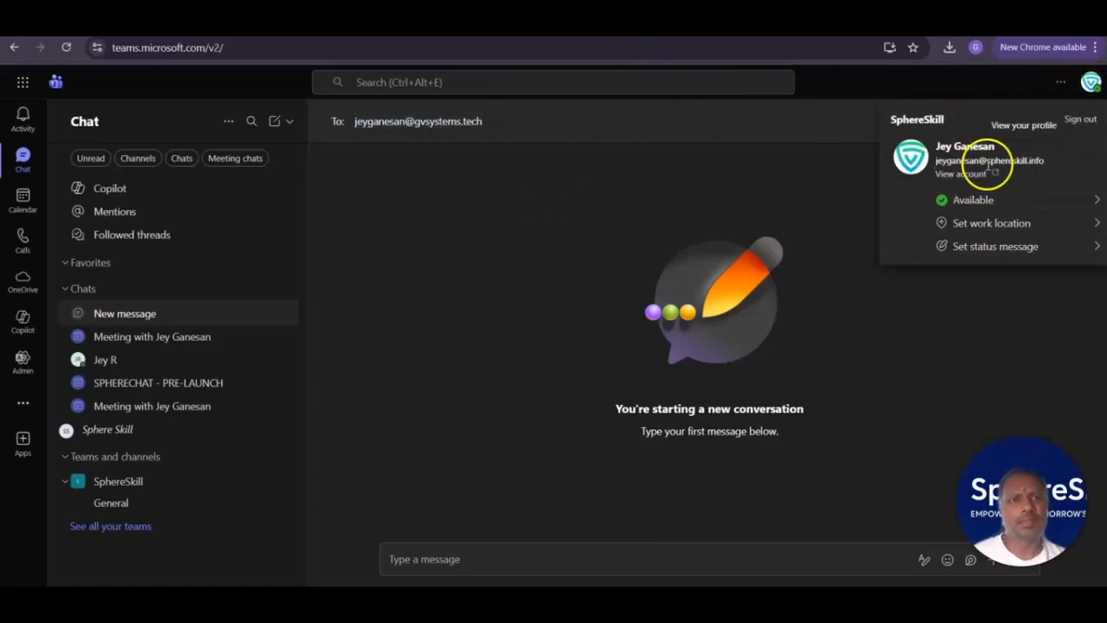
pyautogui.click(1044, 163)
pyautogui.click(837, 121)
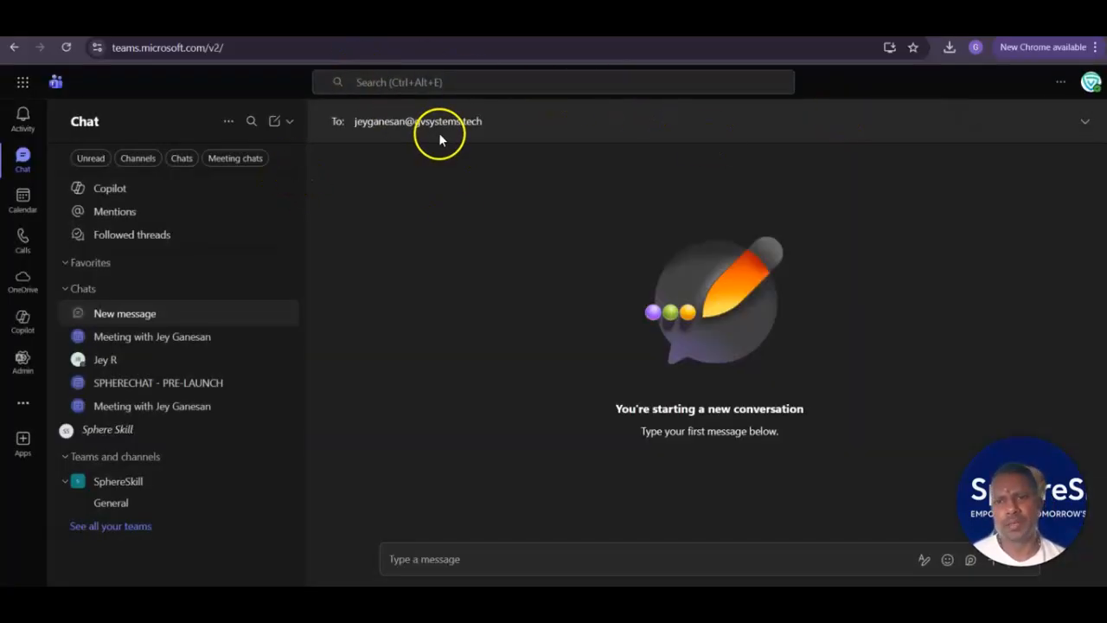
# Search again for the external contact in the new chat by re-entering the domain part of the recipient's e-mail address
pyautogui.click(506, 122)
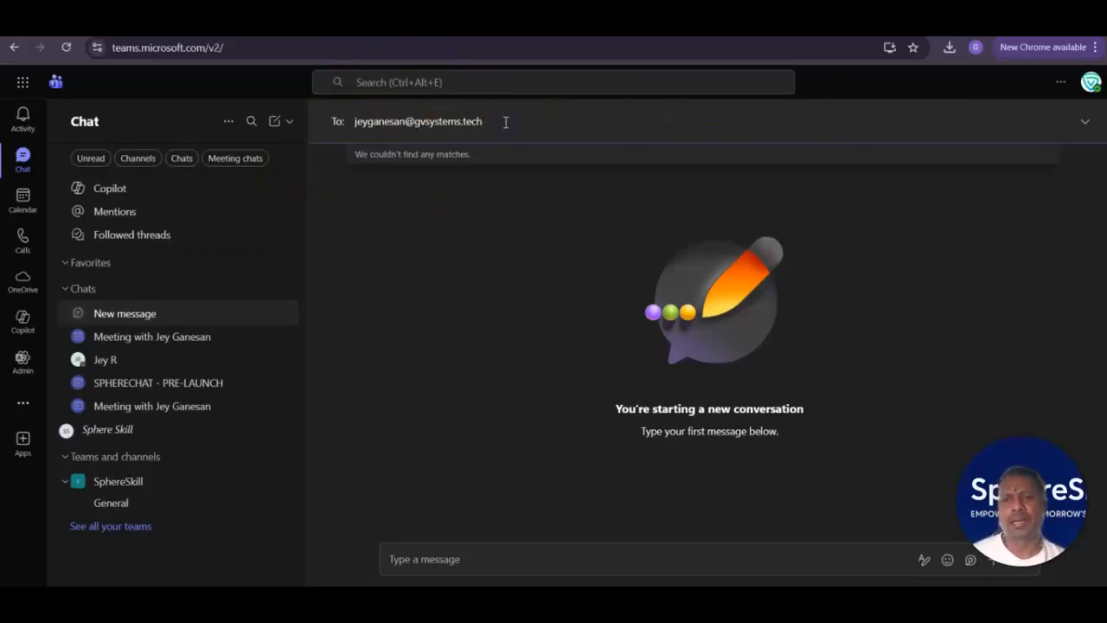
pyautogui.moveTo(511, 126); pyautogui.dragTo(406, 122)
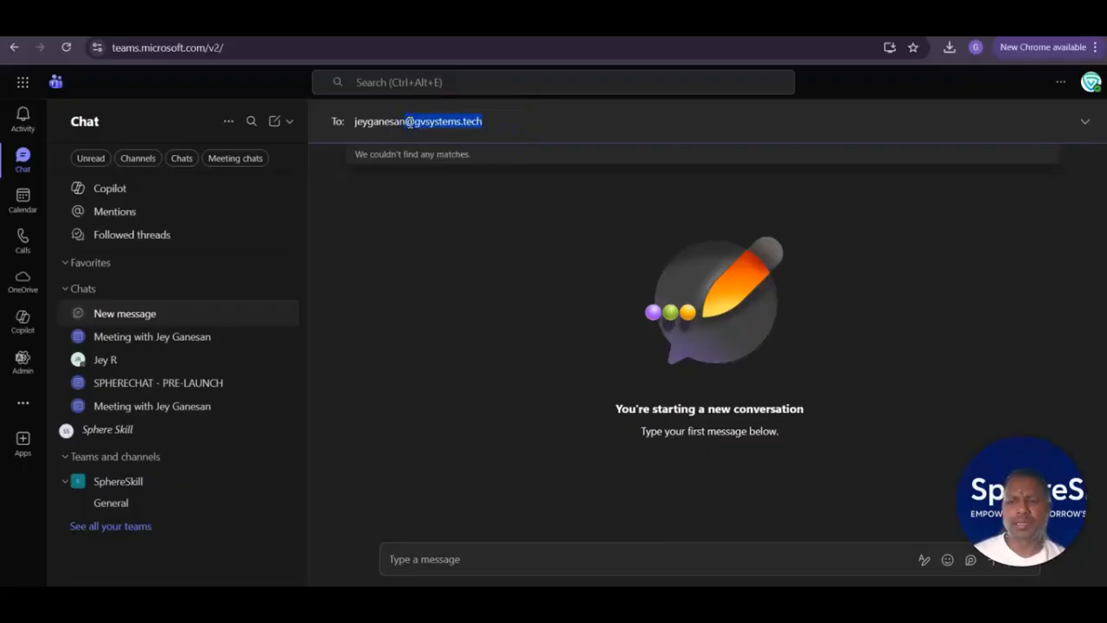
pyautogui.write('@gvsys')
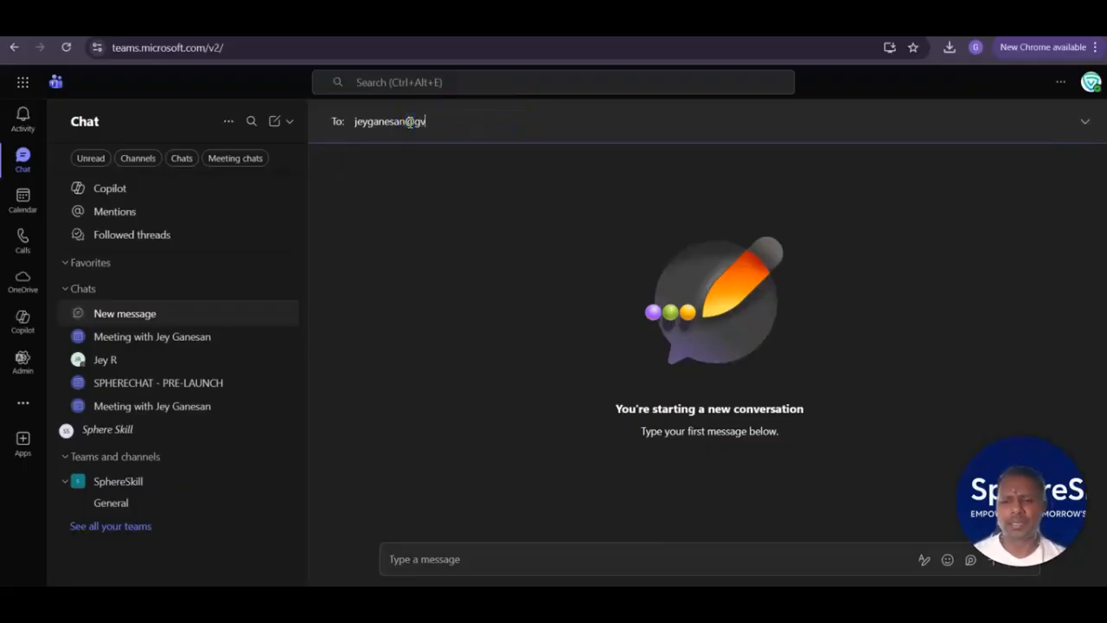
pyautogui.write('tems.tech')
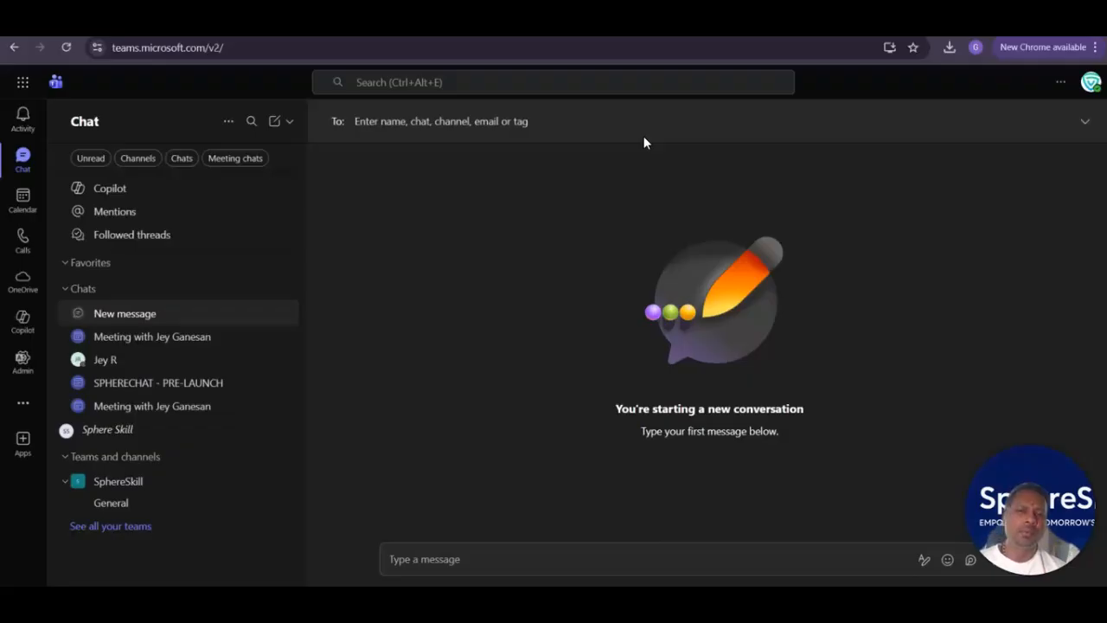
# Switch to the Microsoft 365 admin center, show its full navigation and open the Teams admin center
pyautogui.click(717, 129)
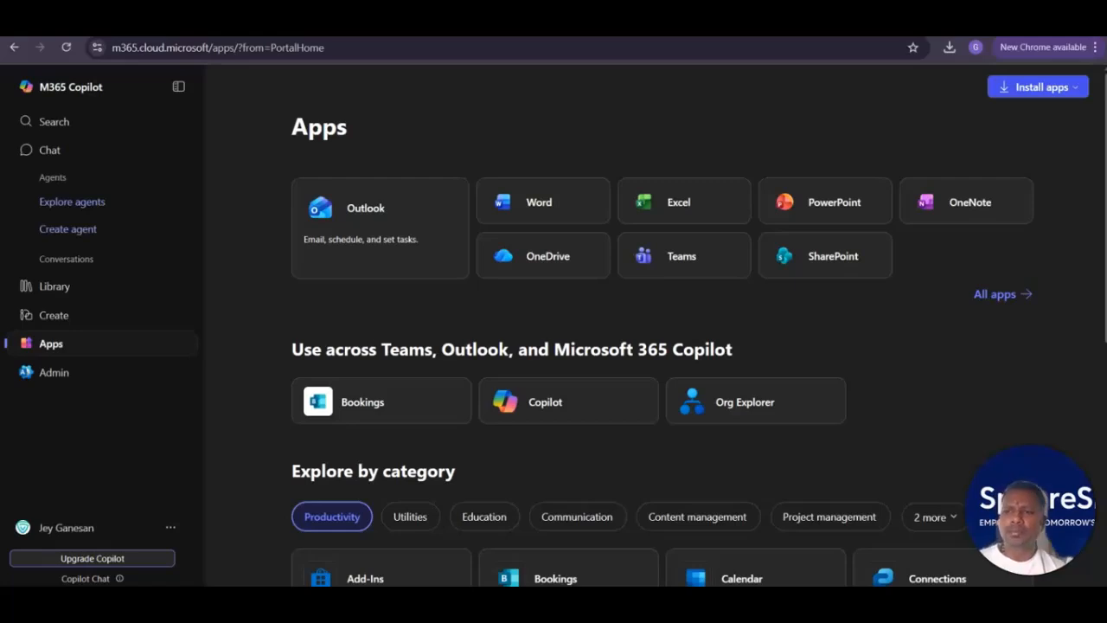
pyautogui.click(53, 379)
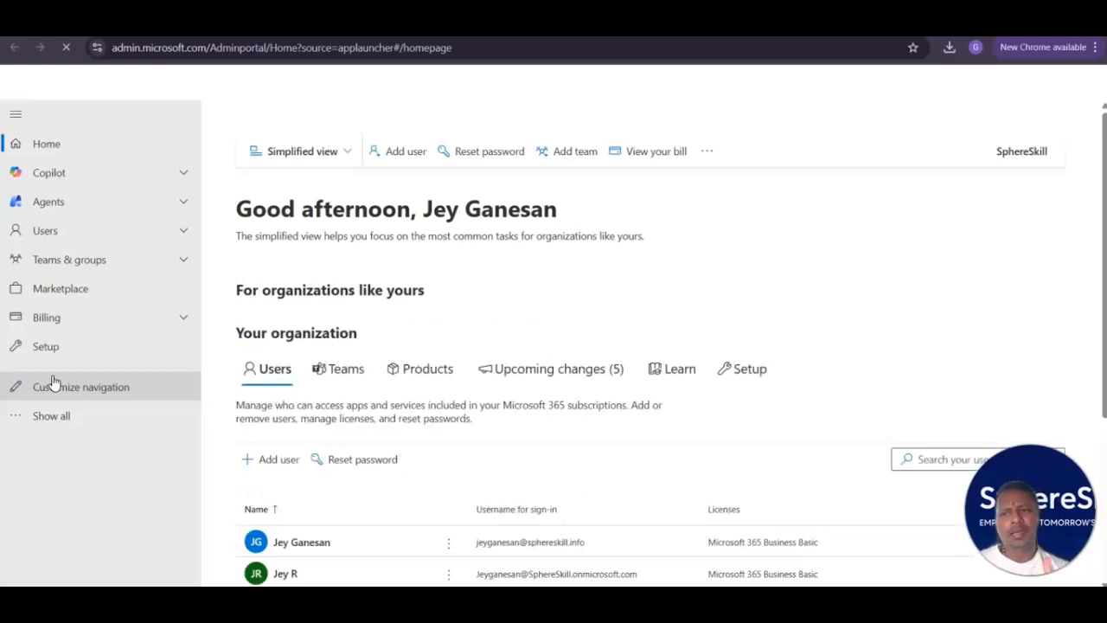
pyautogui.click(39, 421)
pyautogui.scroll(-4, 87, 372)
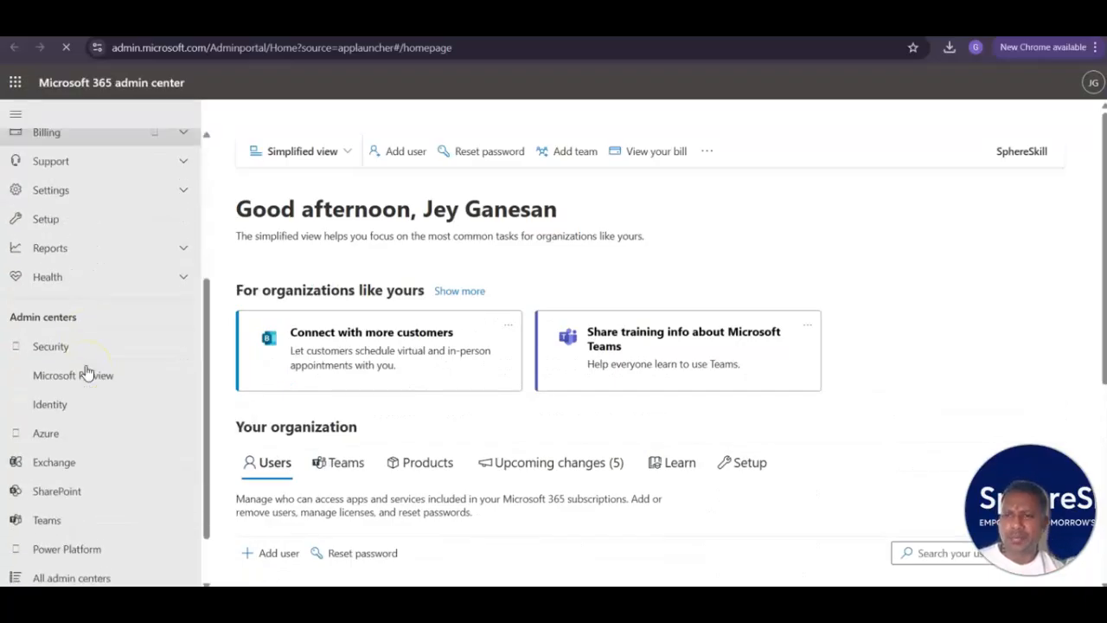
pyautogui.scroll(5, 87, 230)
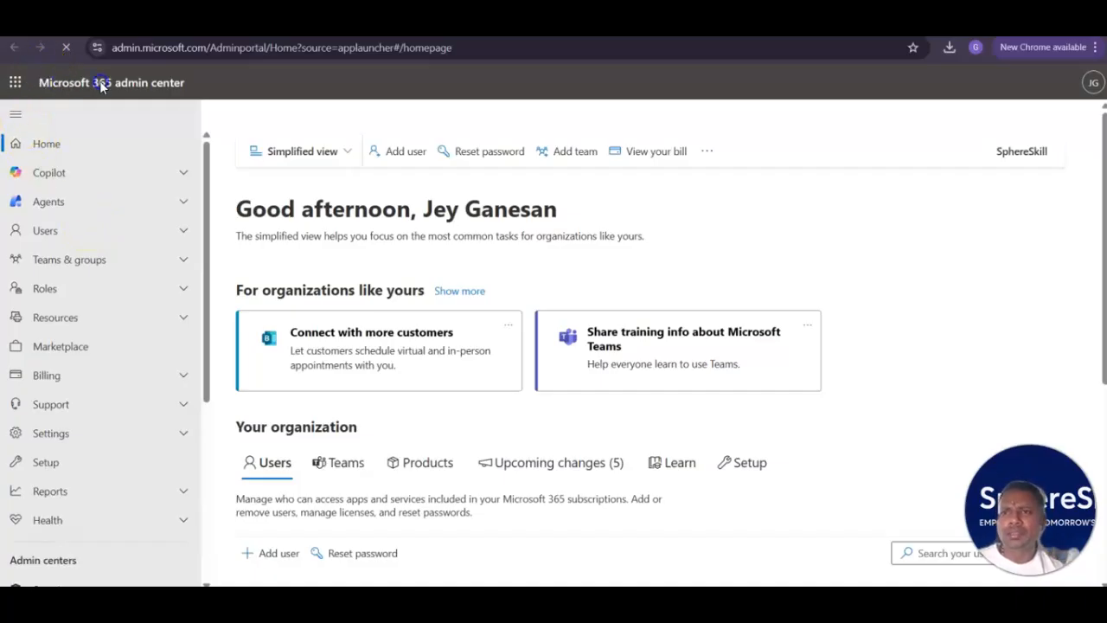
pyautogui.scroll(-3, 116, 264)
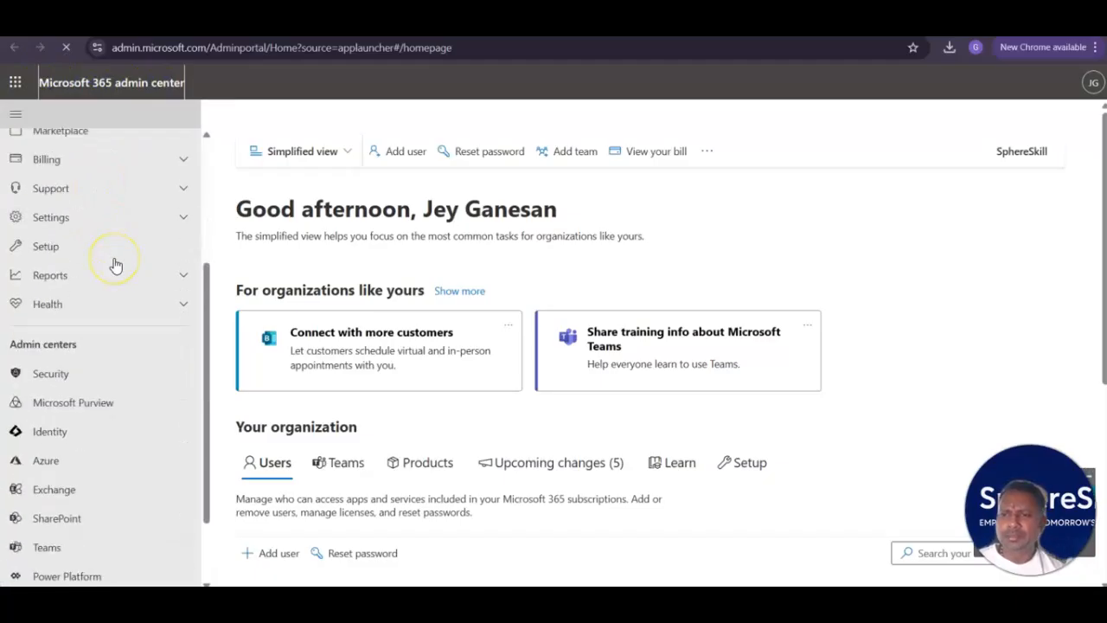
pyautogui.scroll(-2, 112, 265)
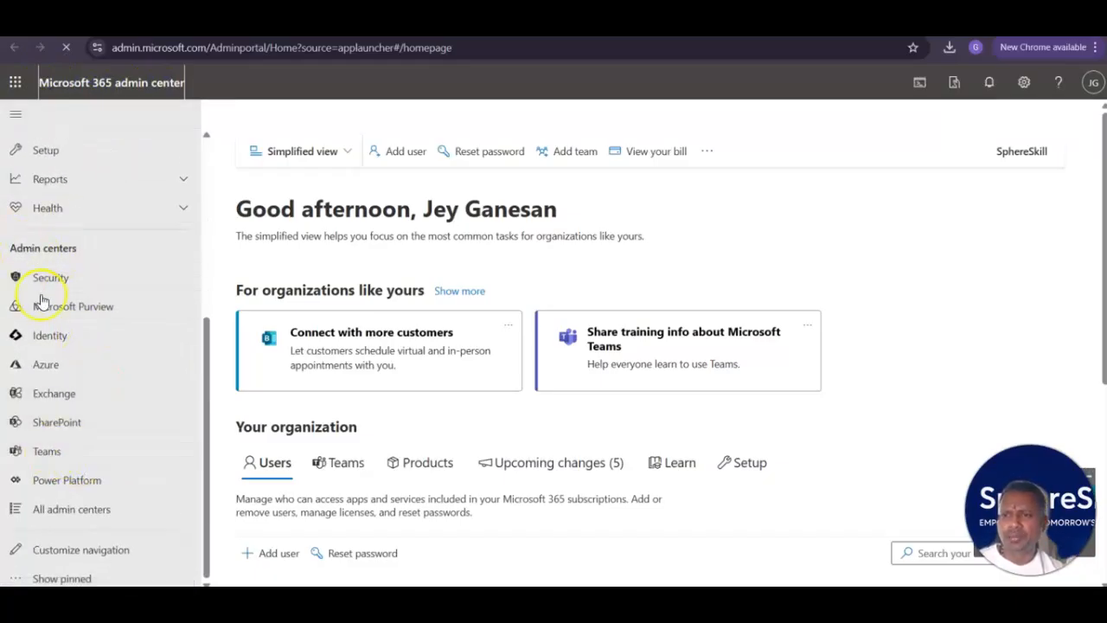
pyautogui.click(48, 451)
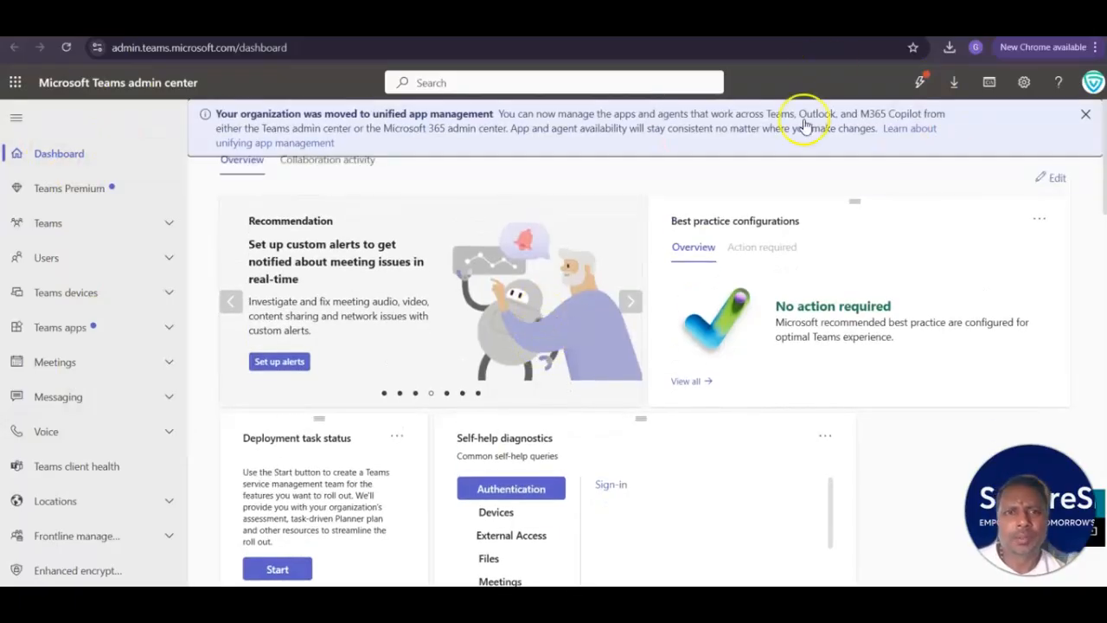
# Dismiss the unified app management notice and look through the Teams admin center dashboard's cards, including user activity and organization details
pyautogui.click(1084, 116)
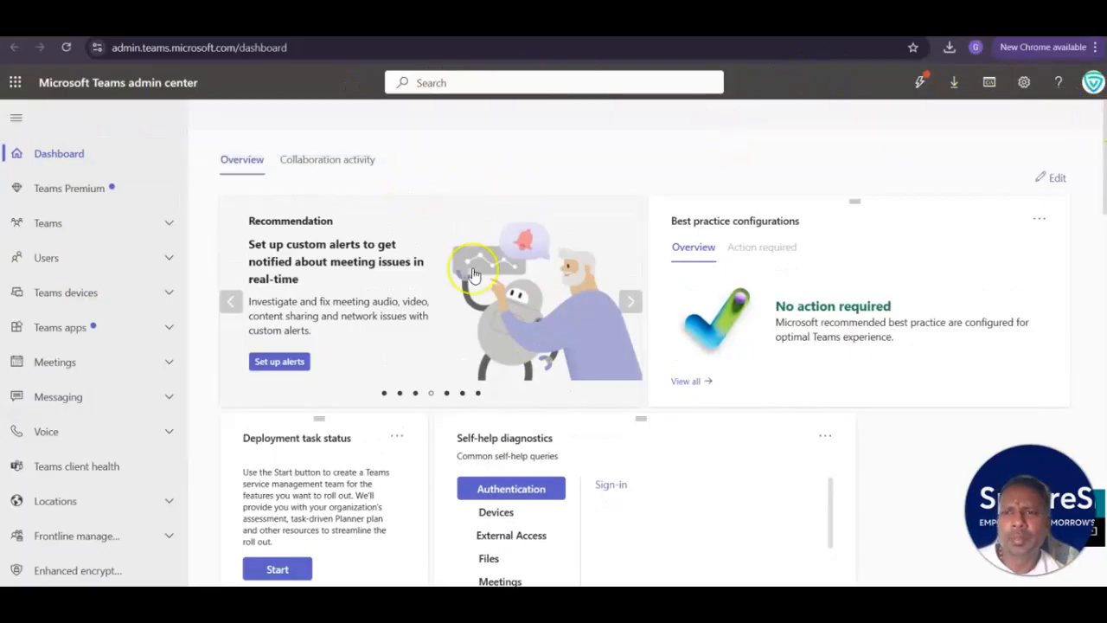
pyautogui.scroll(-1, 474, 268)
pyautogui.scroll(-3, 474, 268)
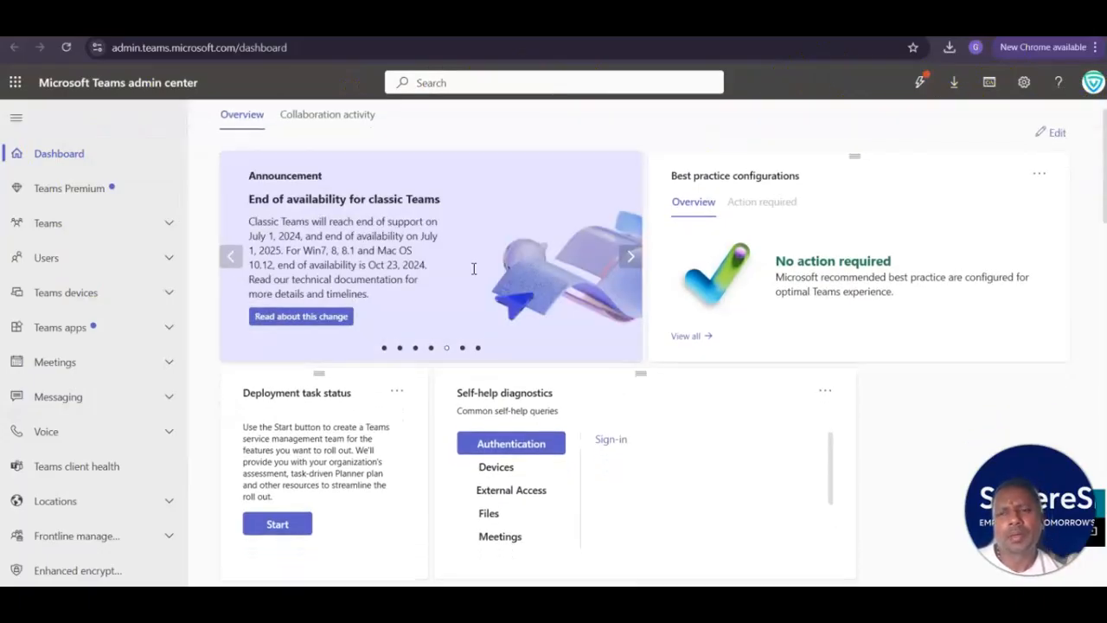
pyautogui.scroll(-3, 474, 275)
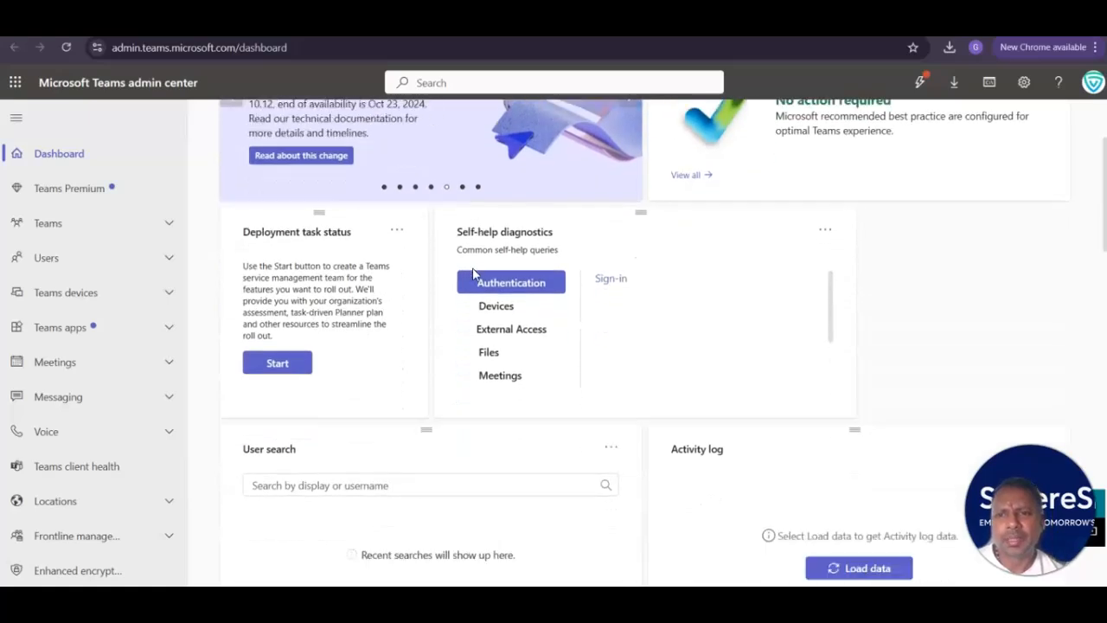
pyautogui.scroll(-5, 474, 275)
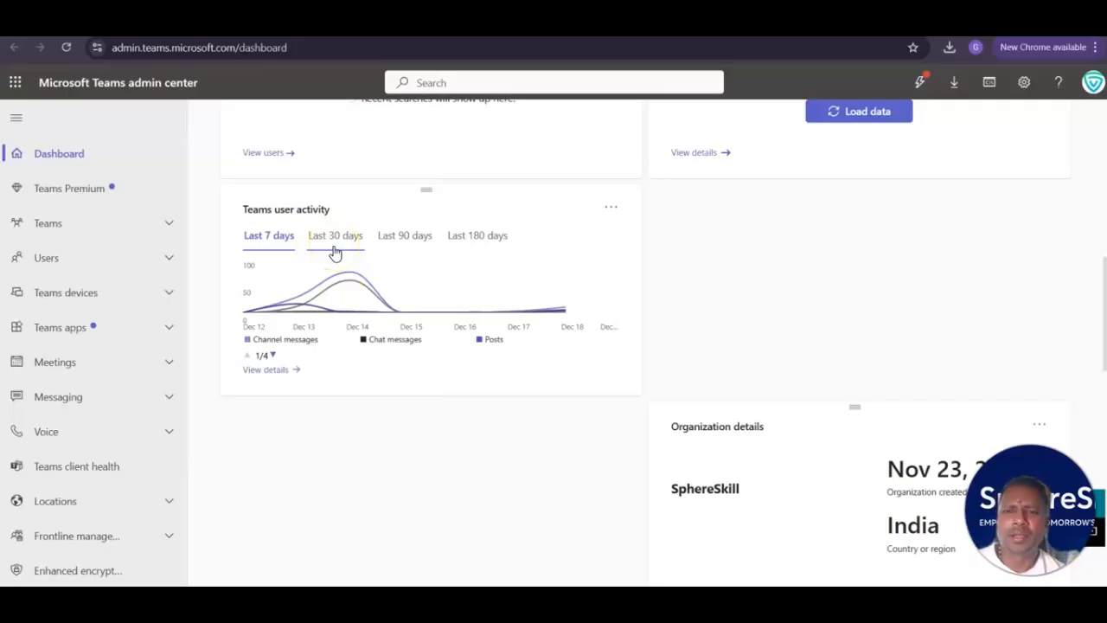
pyautogui.scroll(-5, 335, 252)
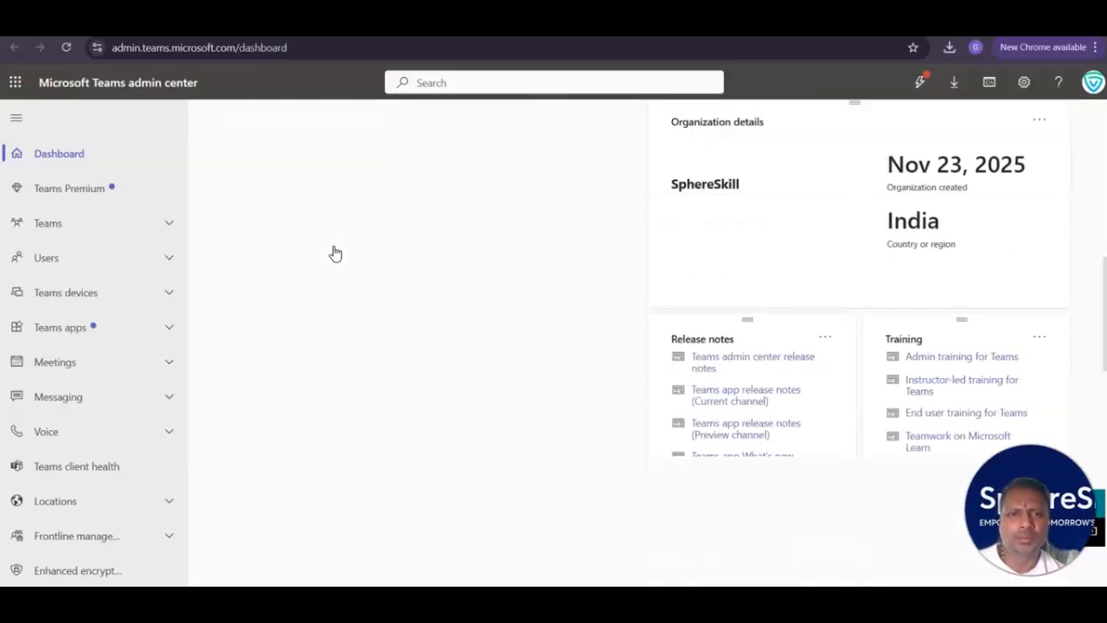
pyautogui.scroll(-2, 335, 252)
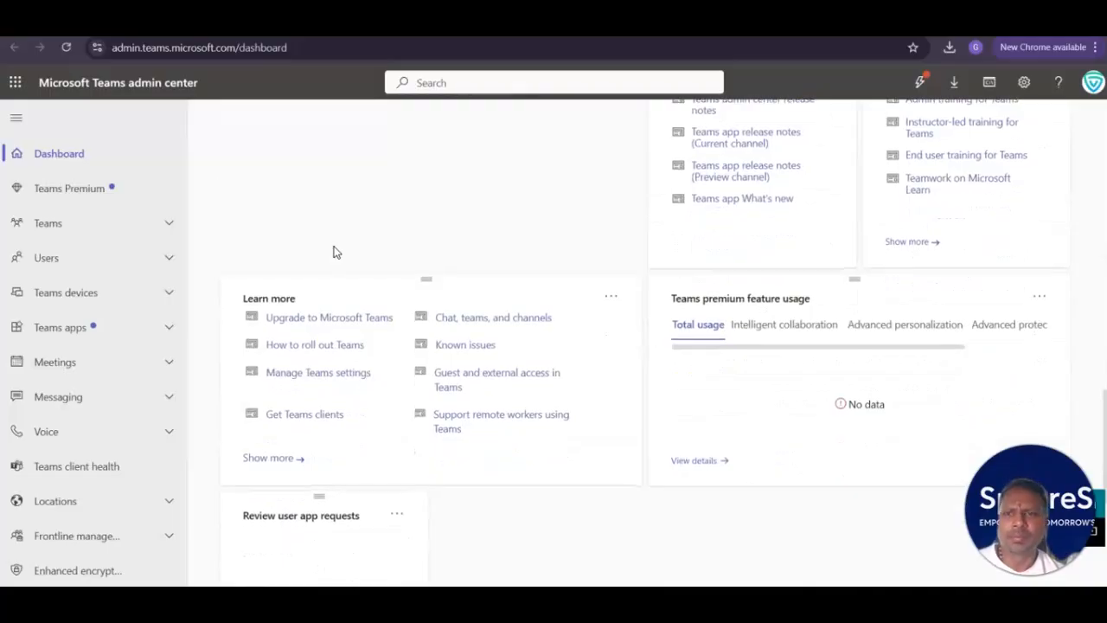
pyautogui.scroll(9, 336, 251)
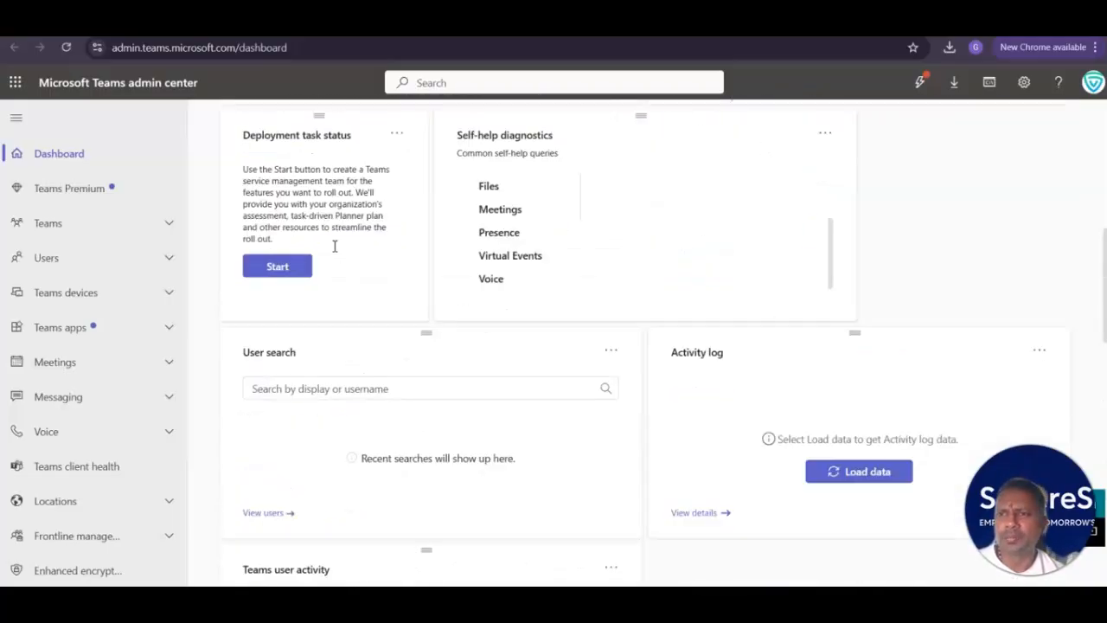
# View the Manage teams page and open the Teams policies page down to its list of policies
pyautogui.click(78, 197)
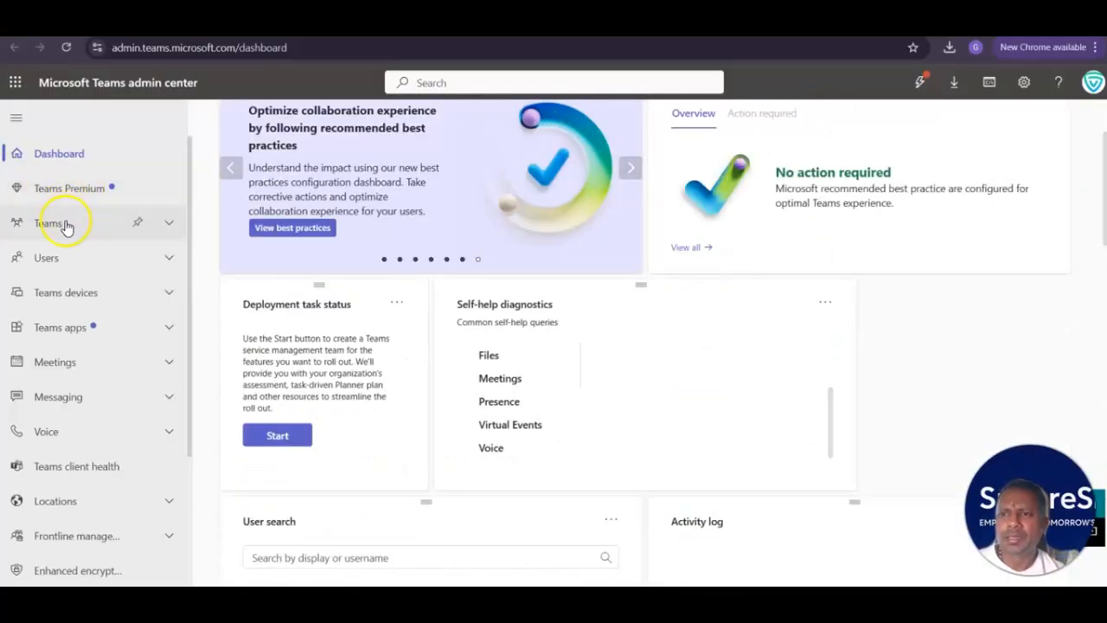
pyautogui.click(66, 223)
pyautogui.click(72, 256)
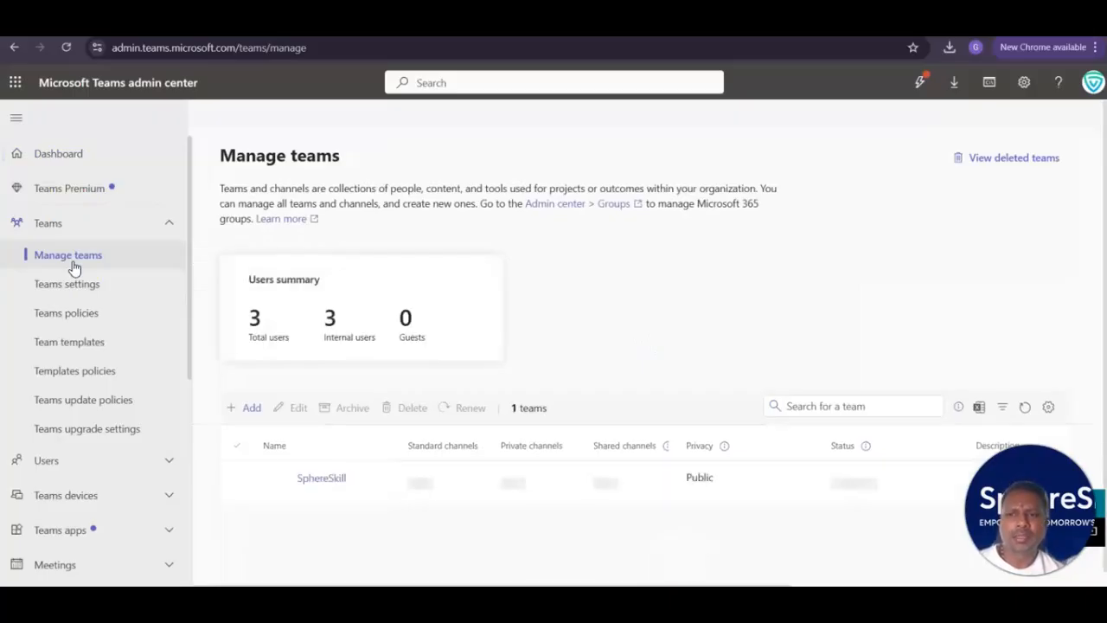
pyautogui.scroll(-1, 594, 265)
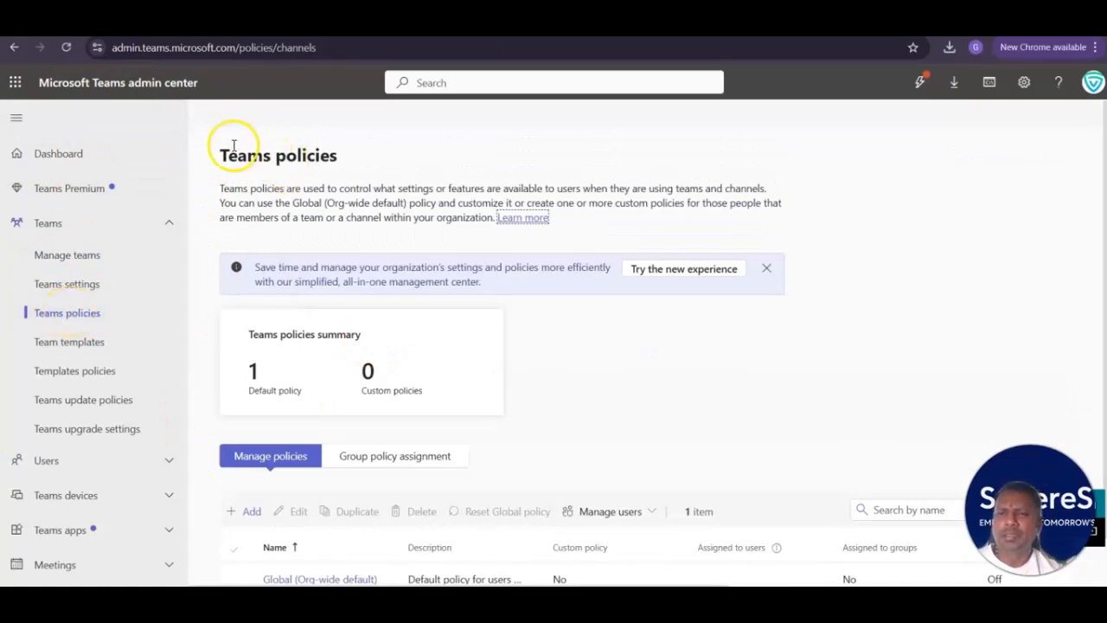
pyautogui.moveTo(228, 154); pyautogui.dragTo(395, 149)
pyautogui.click(677, 380)
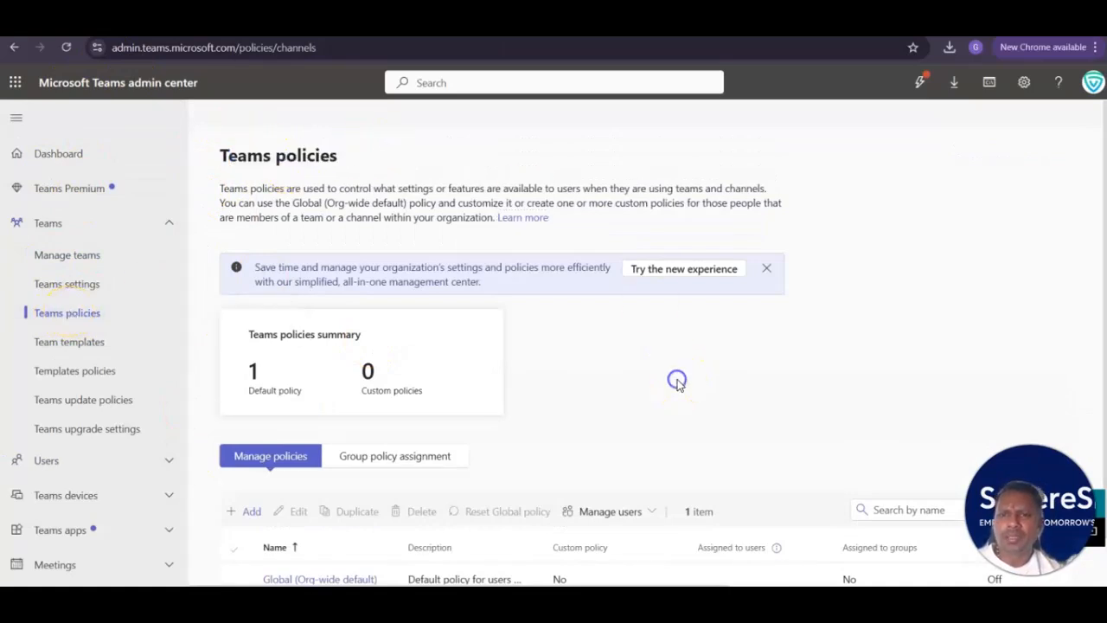
pyautogui.scroll(-1, 678, 381)
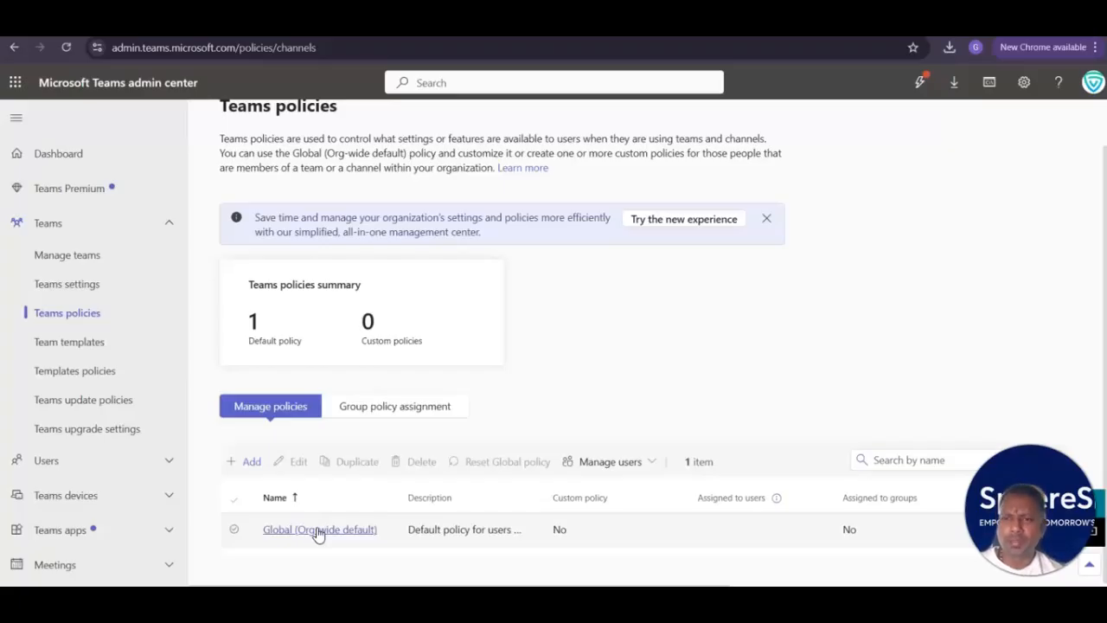
# Examine the options of a new teams policy and of the Global (Org-wide default) policy, cancelling both without changes
pyautogui.click(242, 460)
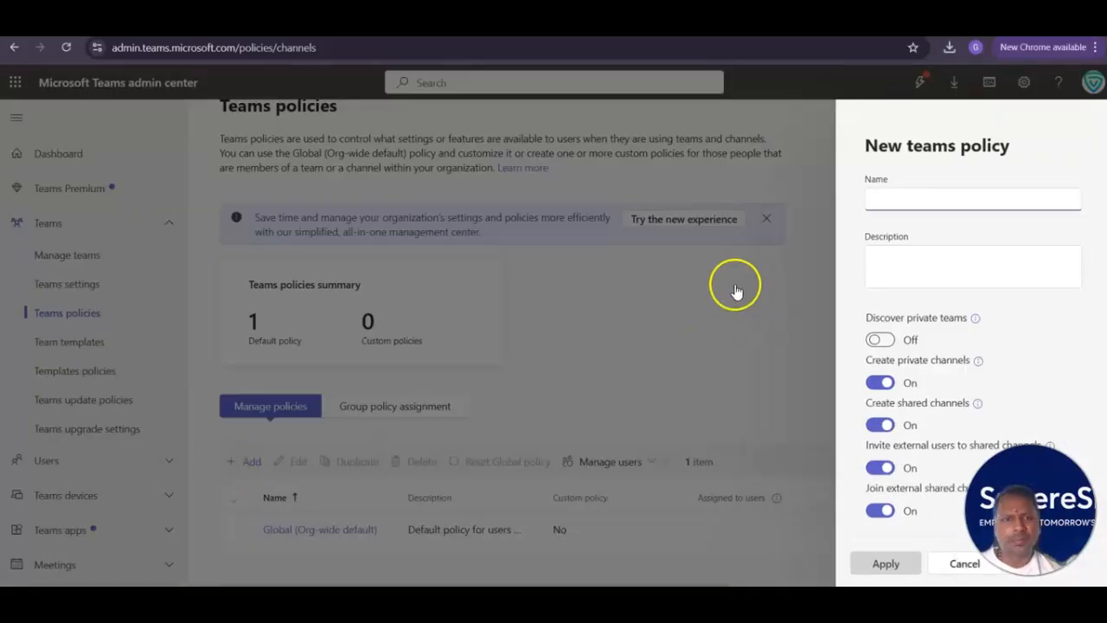
pyautogui.click(910, 192)
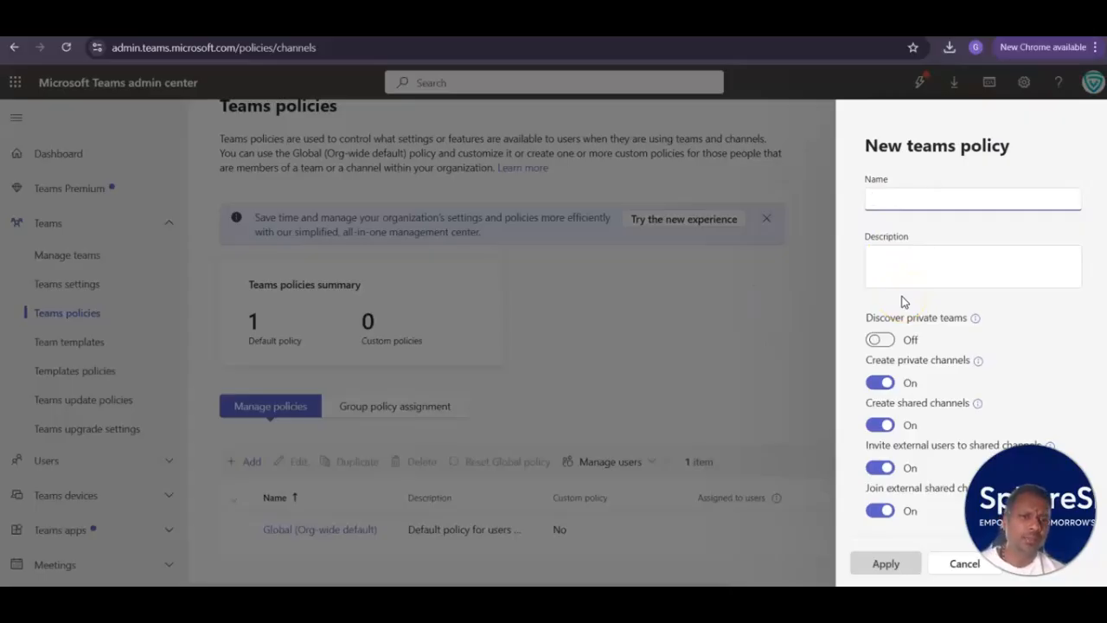
pyautogui.click(946, 563)
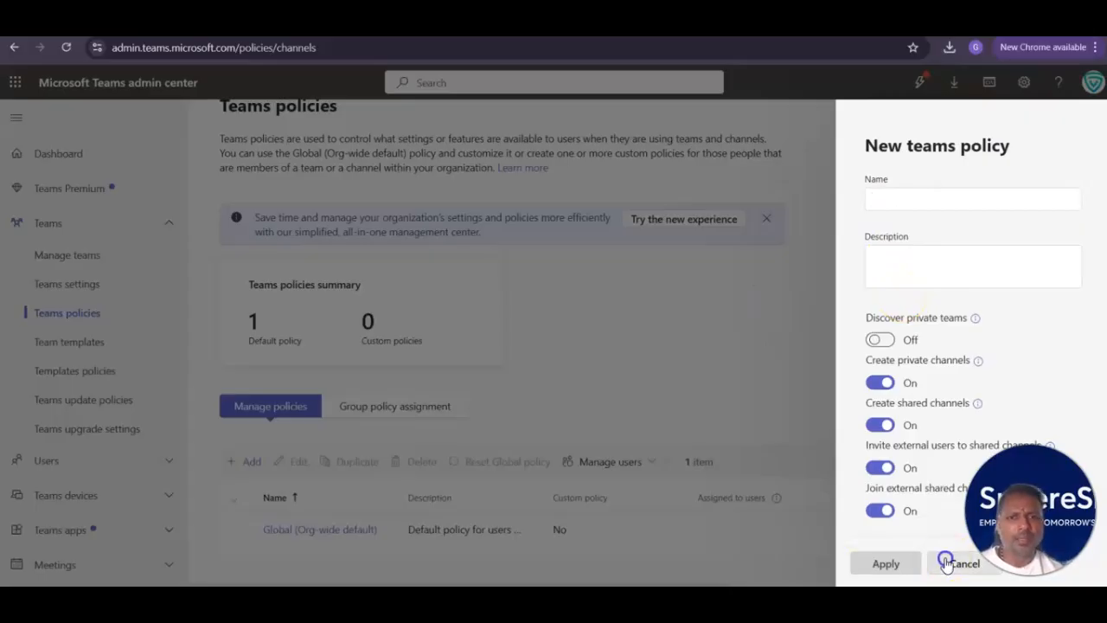
pyautogui.click(338, 528)
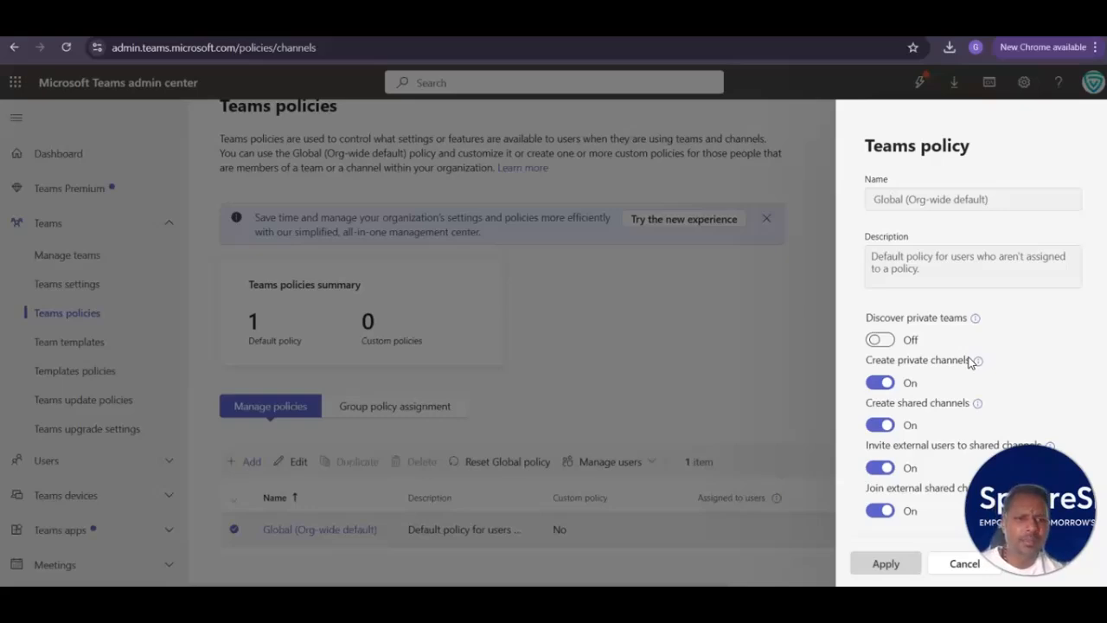
pyautogui.click(958, 563)
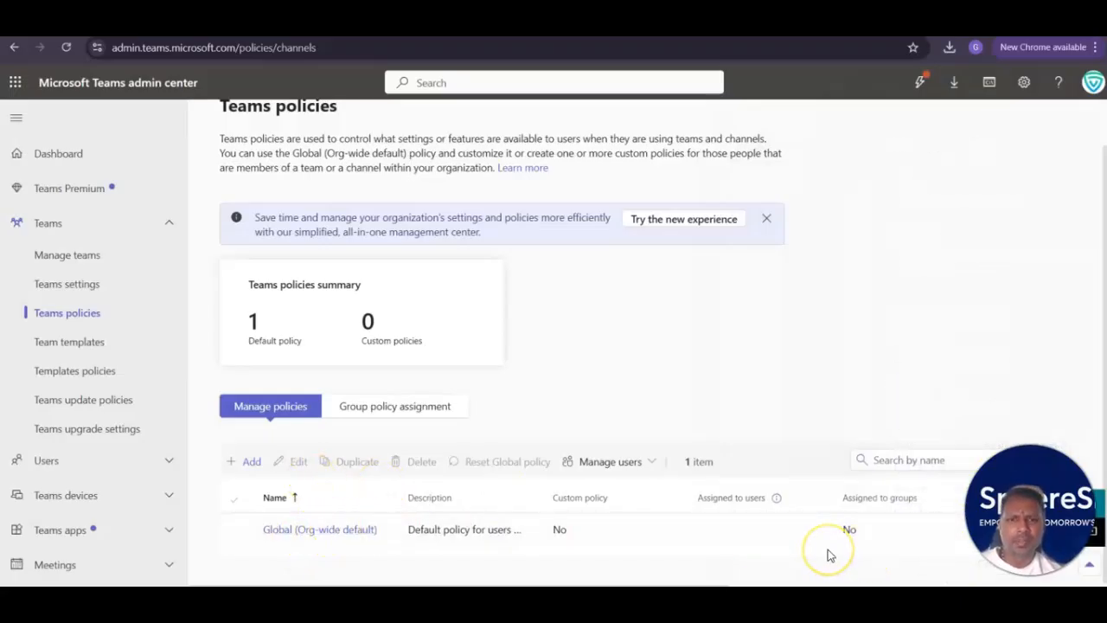
# View the Teams update policies page and the organization-wide Teams settings page
pyautogui.click(83, 400)
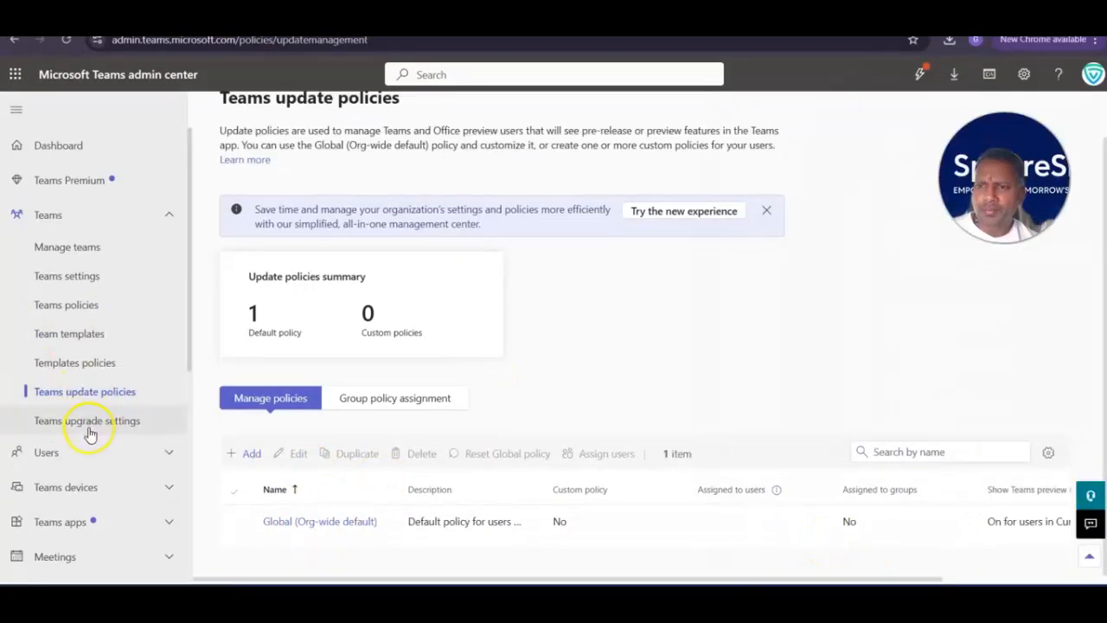
pyautogui.click(95, 278)
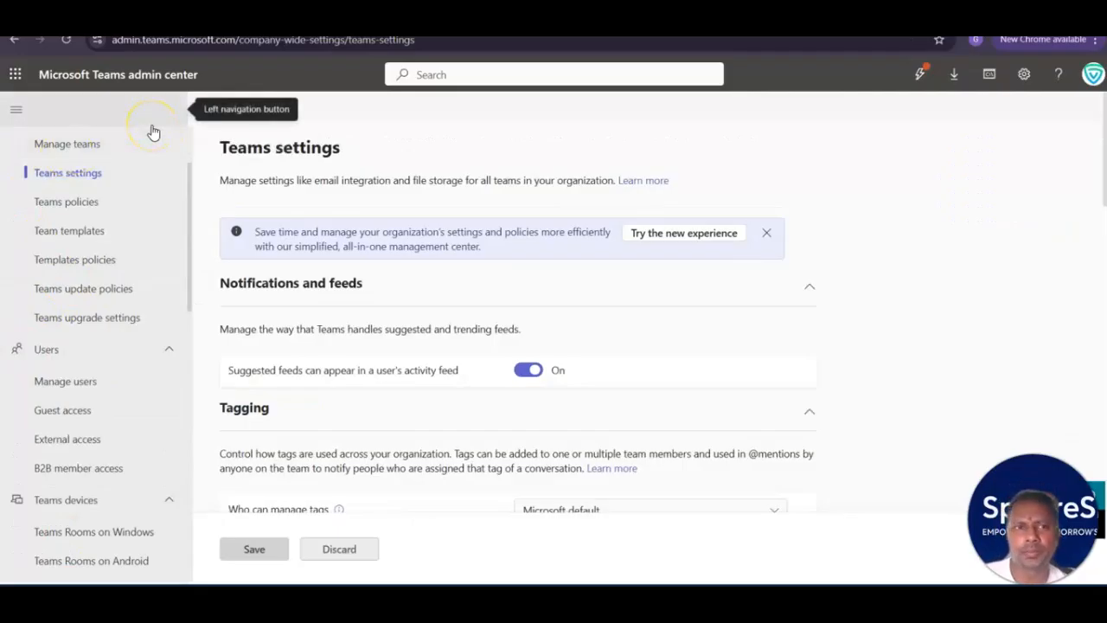
# Check the signed-in admin account and open the organization's External access settings for users
pyautogui.click(1092, 78)
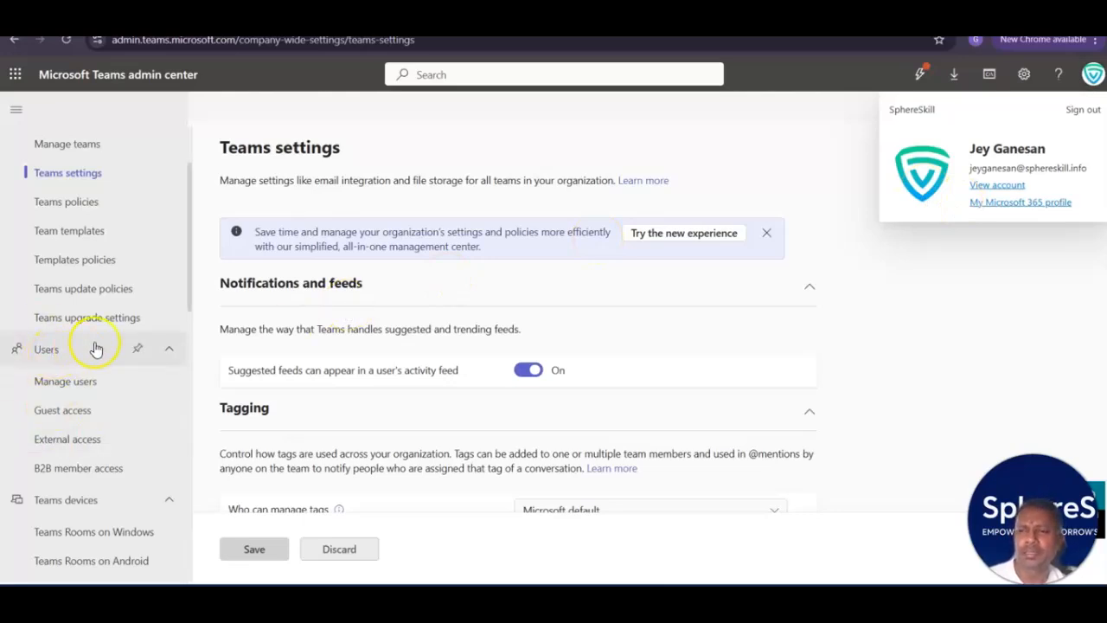
pyautogui.click(58, 448)
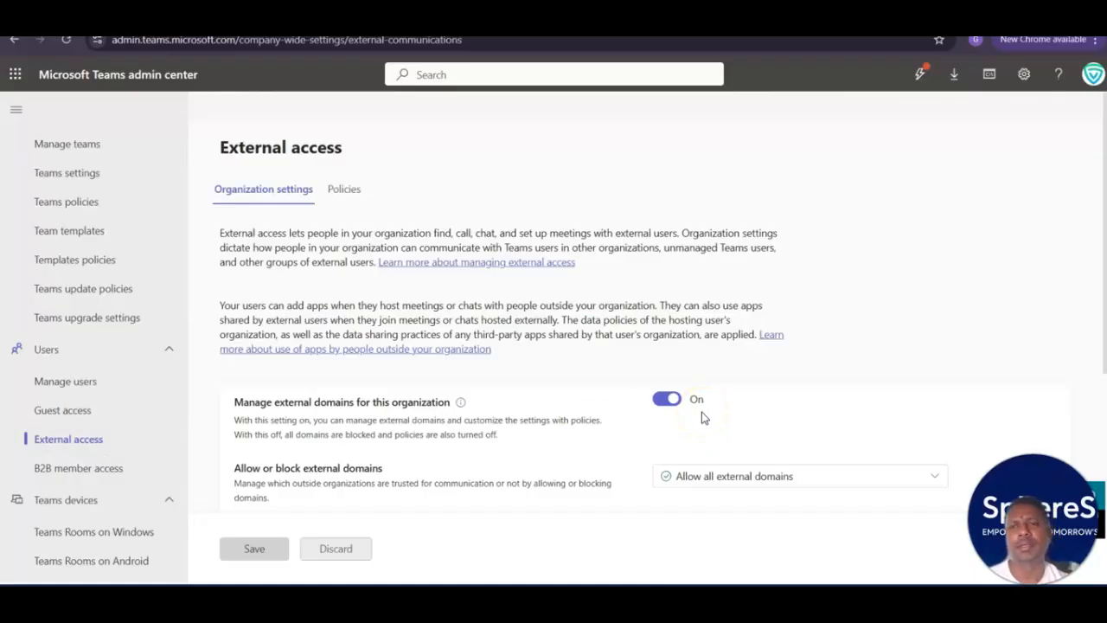
# Review the choices for allowing or blocking external domains and select Allow all external domains
pyautogui.scroll(-2, 643, 366)
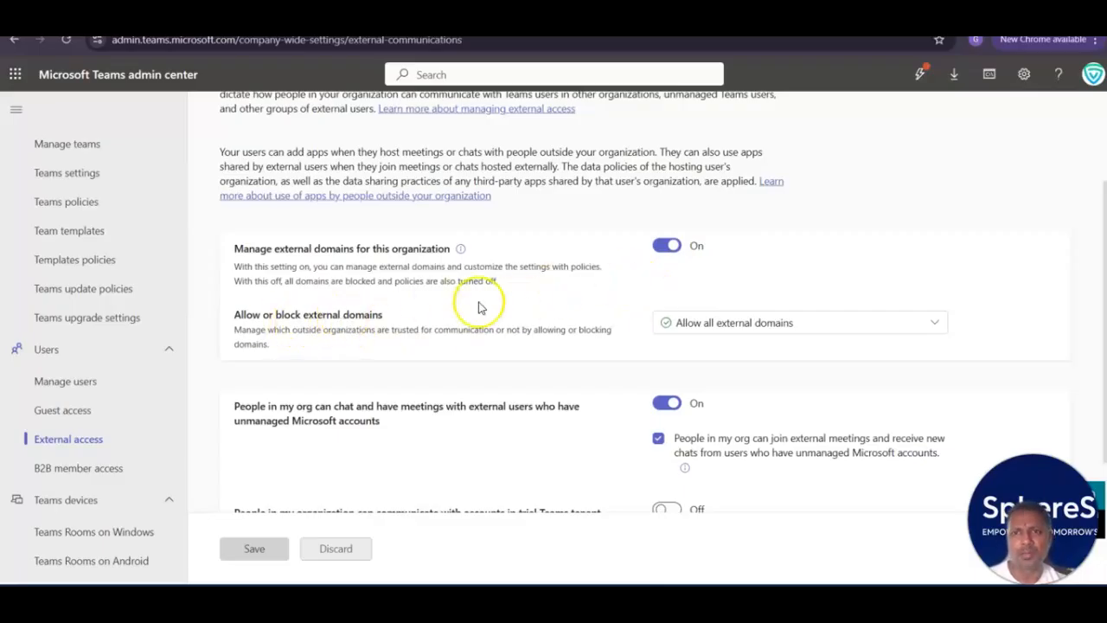
pyautogui.scroll(-3, 584, 346)
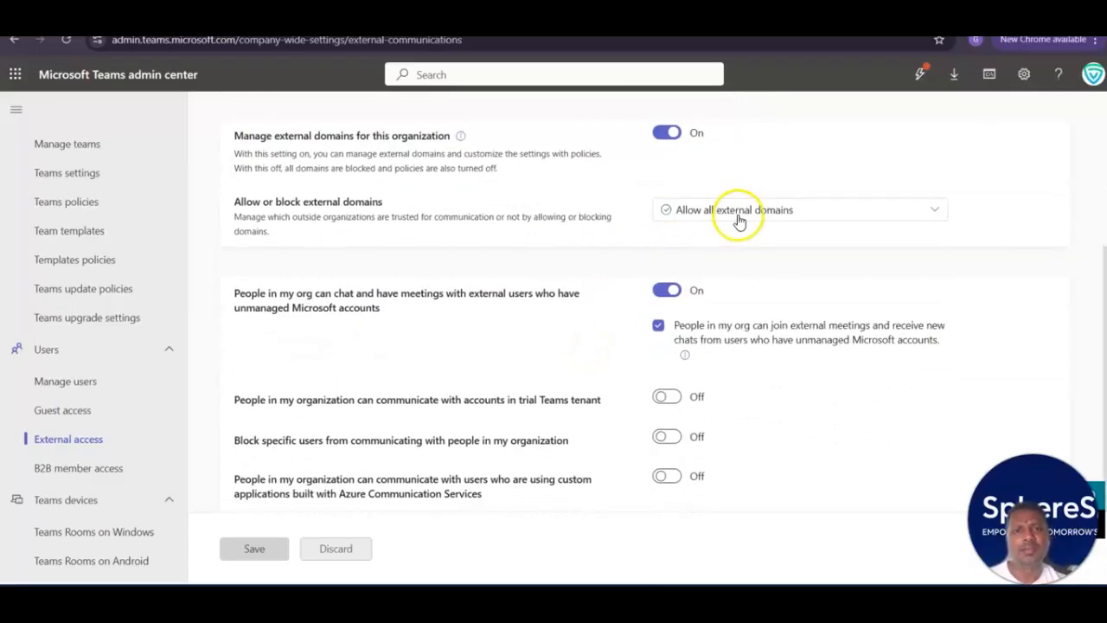
pyautogui.click(710, 213)
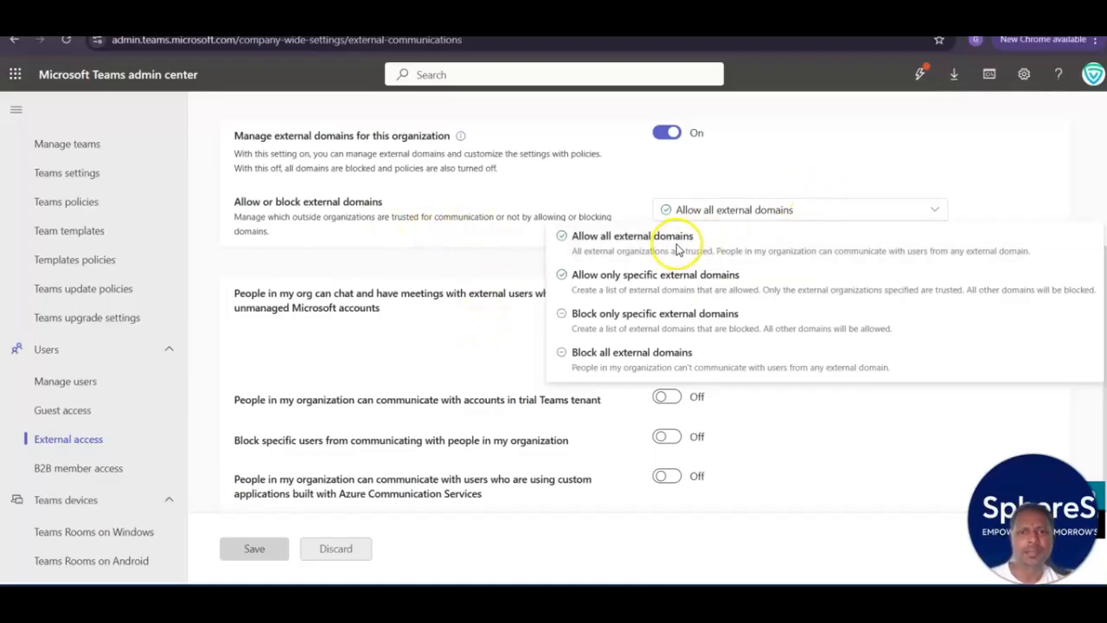
pyautogui.click(665, 241)
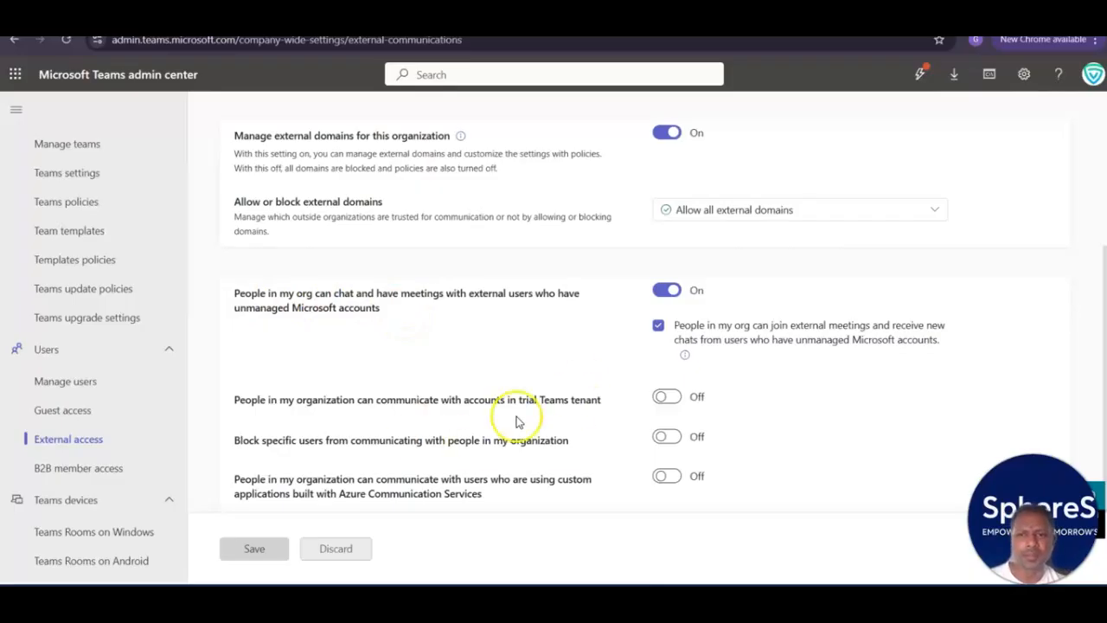
# Turn on the setting that lets people in the organization communicate with accounts in trial Teams tenants
pyautogui.scroll(-1, 548, 415)
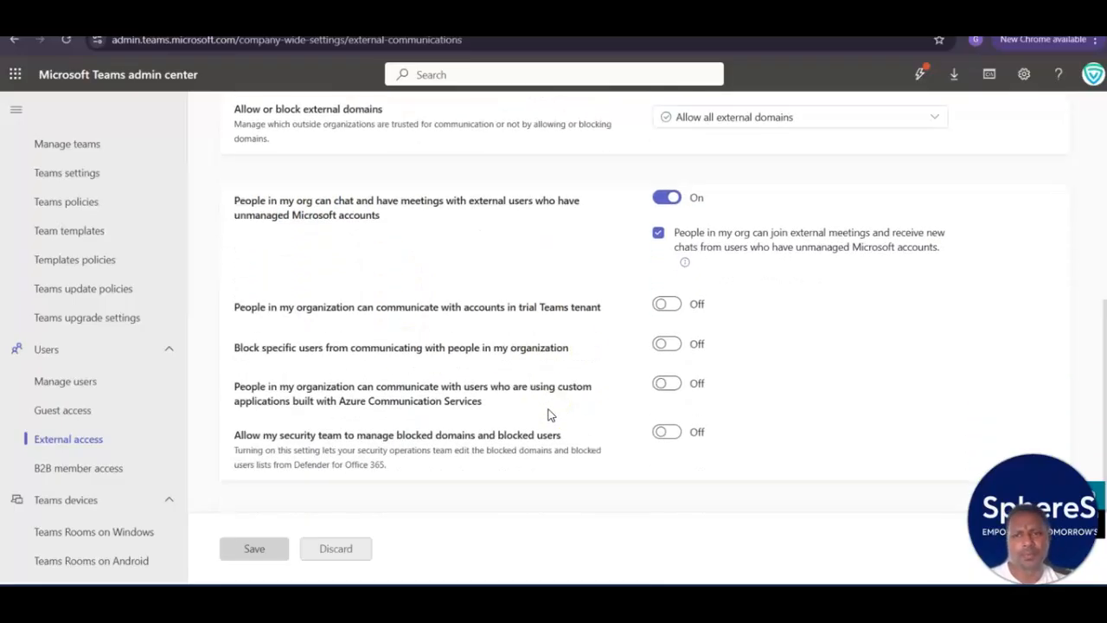
pyautogui.click(243, 308)
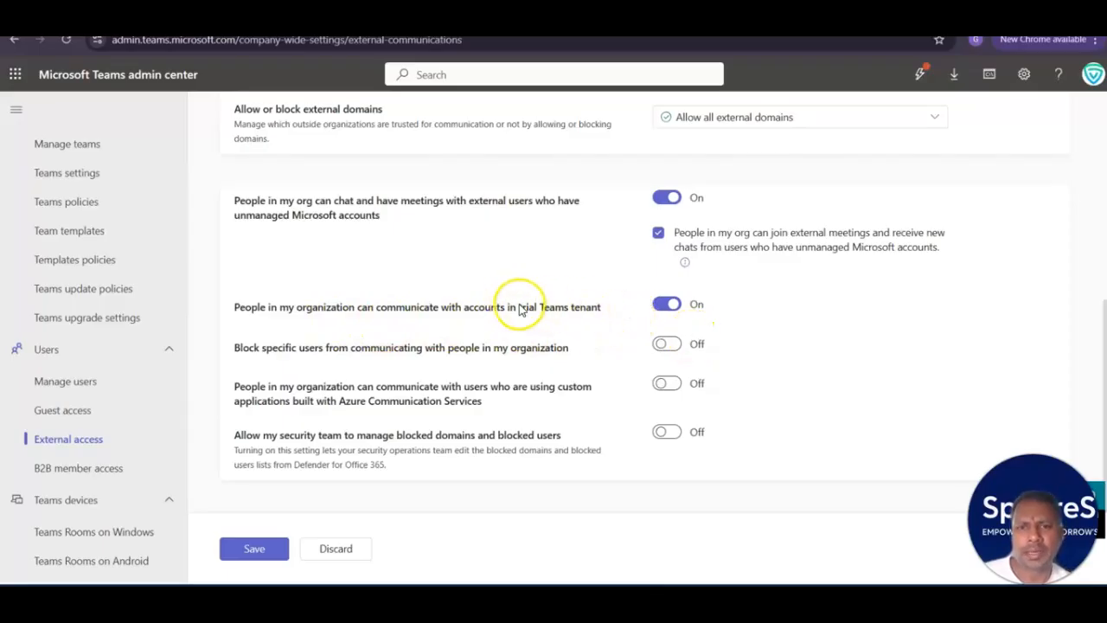
pyautogui.moveTo(518, 308); pyautogui.dragTo(600, 320)
pyautogui.click(598, 311)
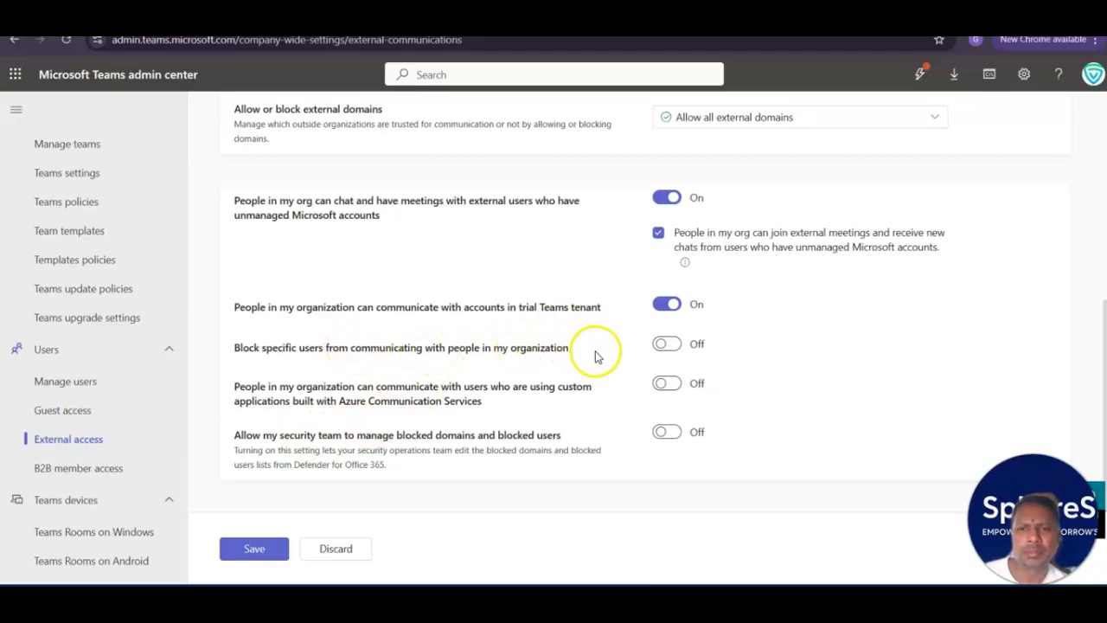
pyautogui.click(666, 346)
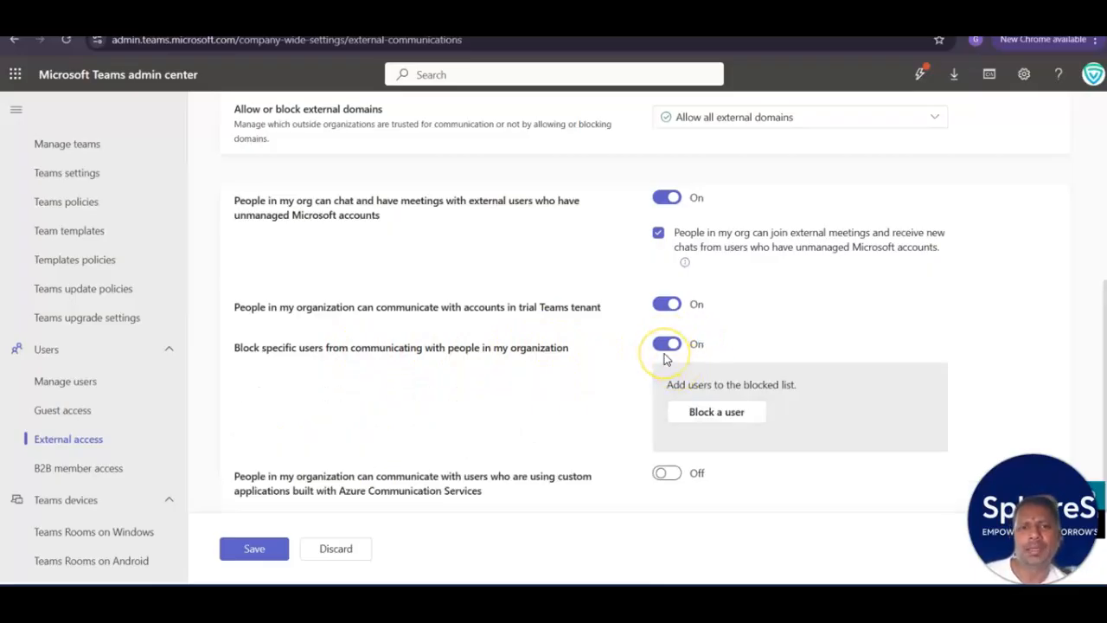
pyautogui.click(718, 414)
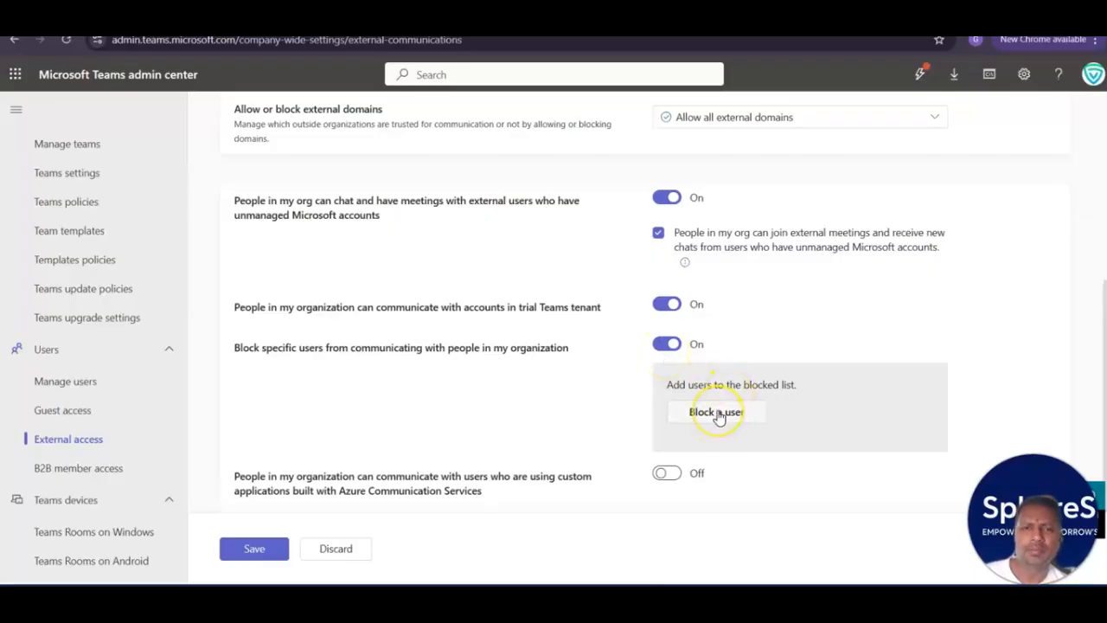
pyautogui.click(667, 344)
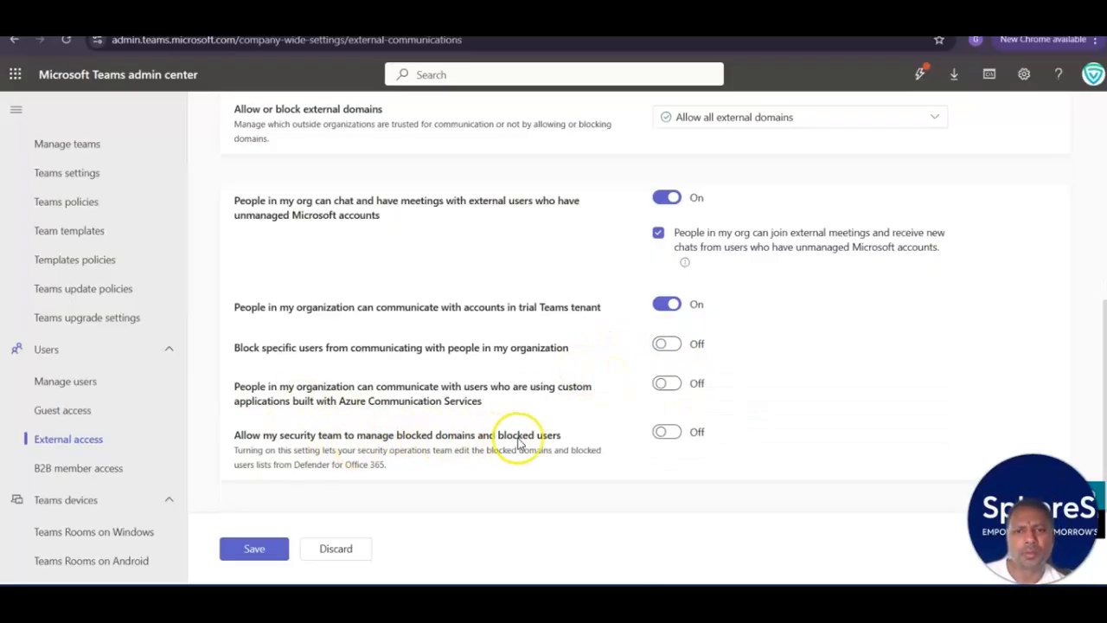
# Allow the security team to manage blocked domains and blocked users, then save and confirm the External access changes
pyautogui.click(661, 435)
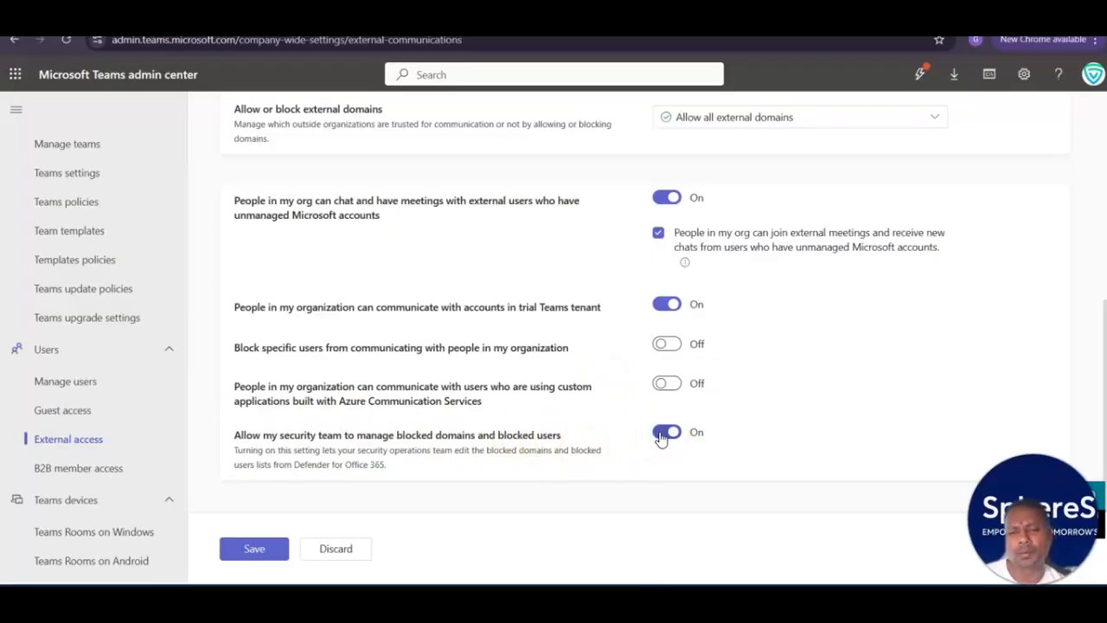
pyautogui.click(248, 554)
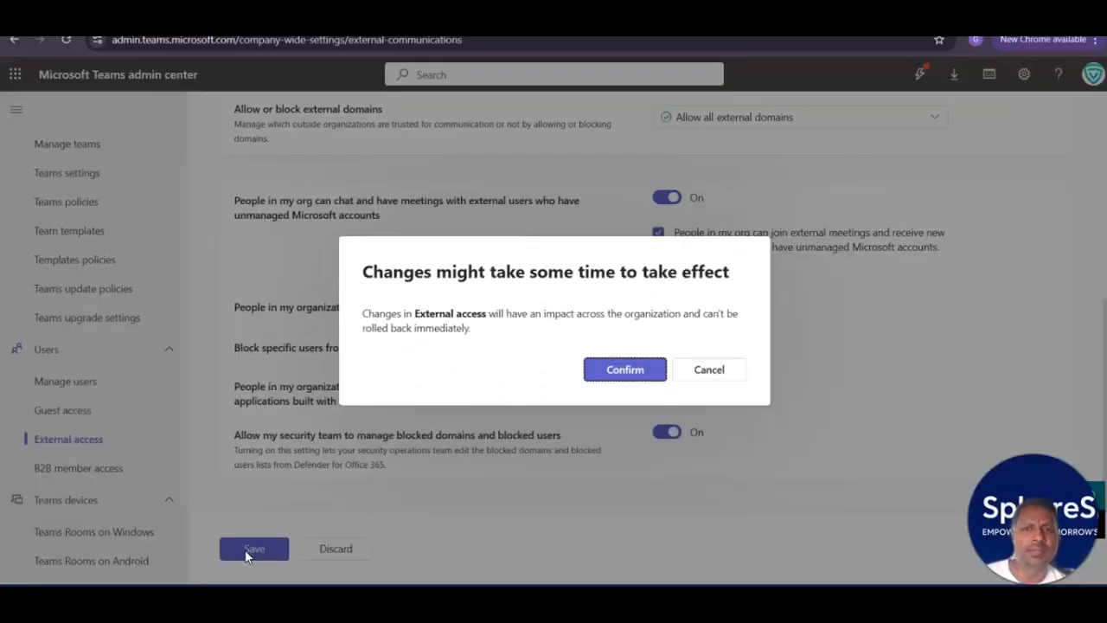
pyautogui.click(623, 372)
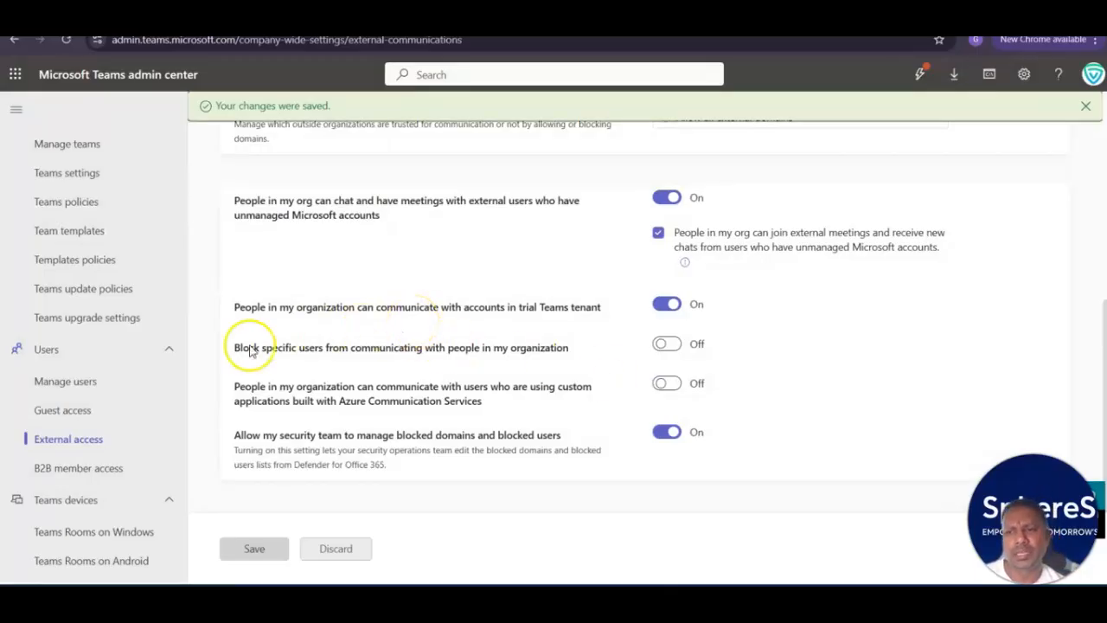
# Switch to the second organization's Teams admin center and review its External access organization settings, including the allowed external domains
pyautogui.click(109, 475)
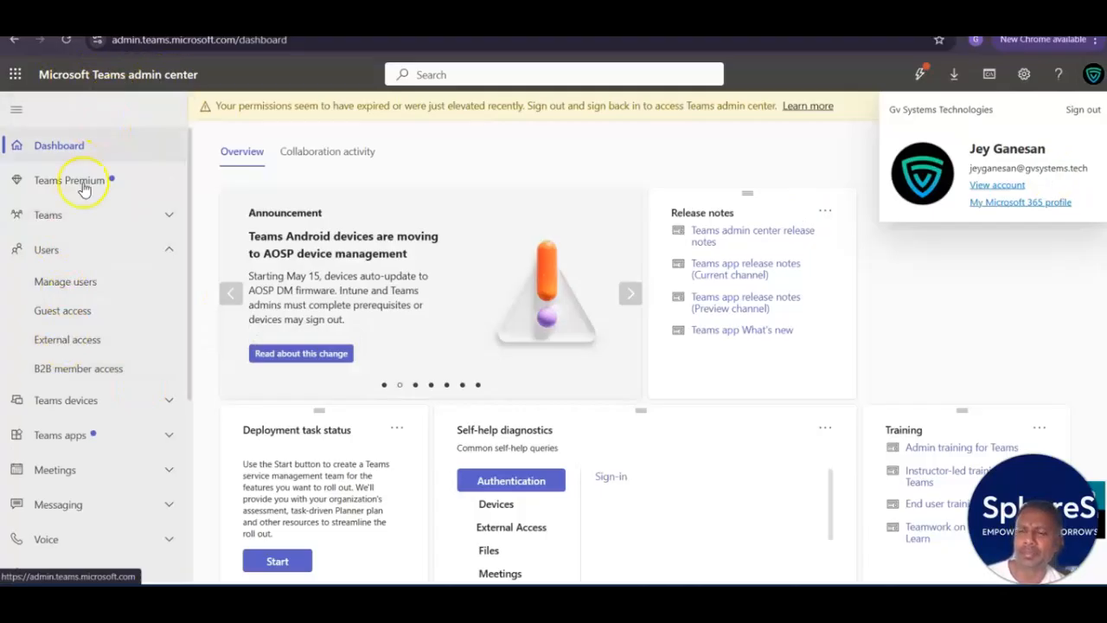
pyautogui.click(86, 342)
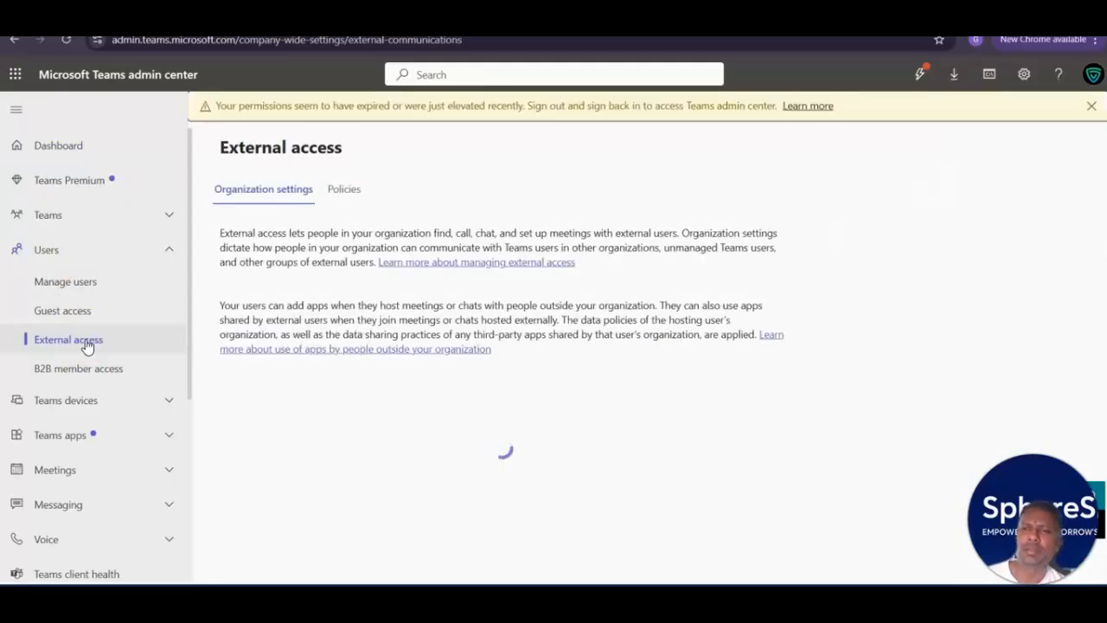
pyautogui.scroll(-2, 749, 302)
pyautogui.click(749, 299)
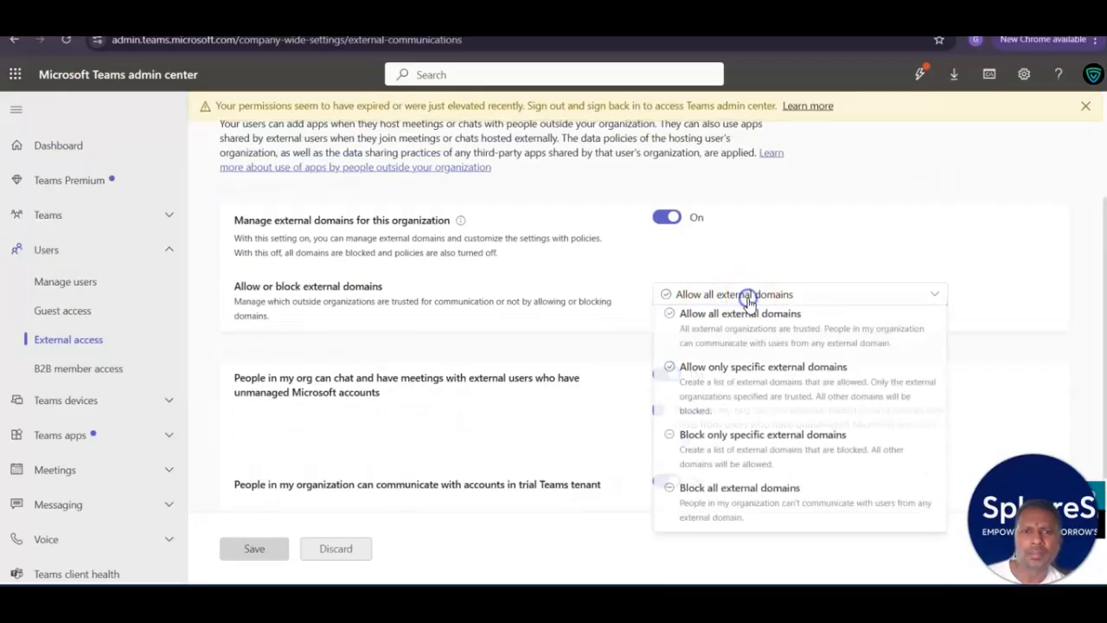
pyautogui.click(749, 300)
pyautogui.scroll(-2, 718, 397)
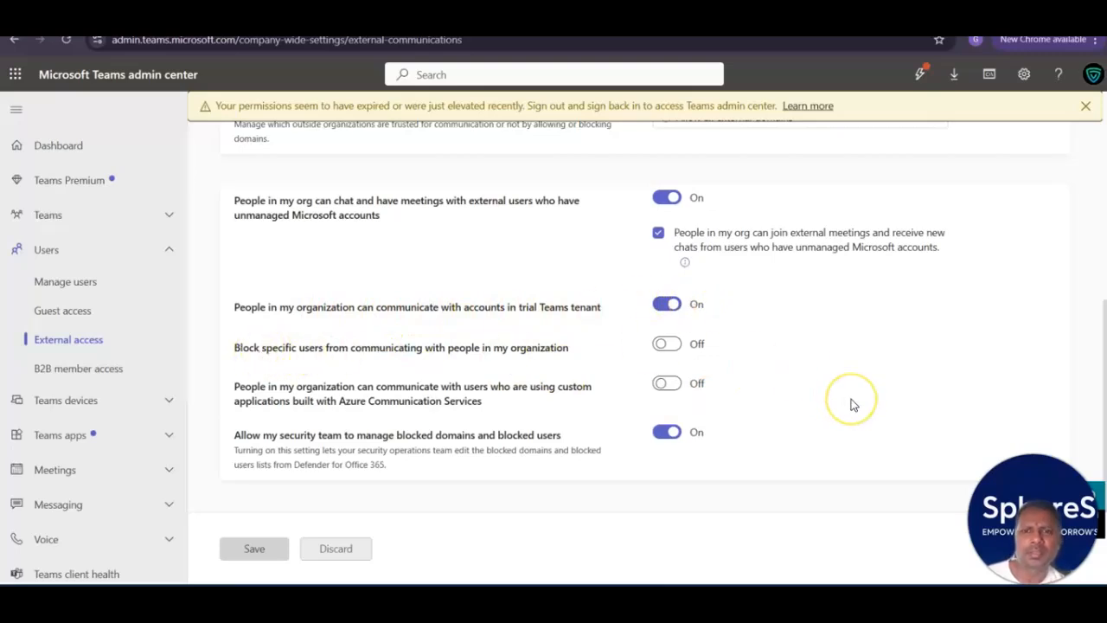
pyautogui.scroll(5, 328, 395)
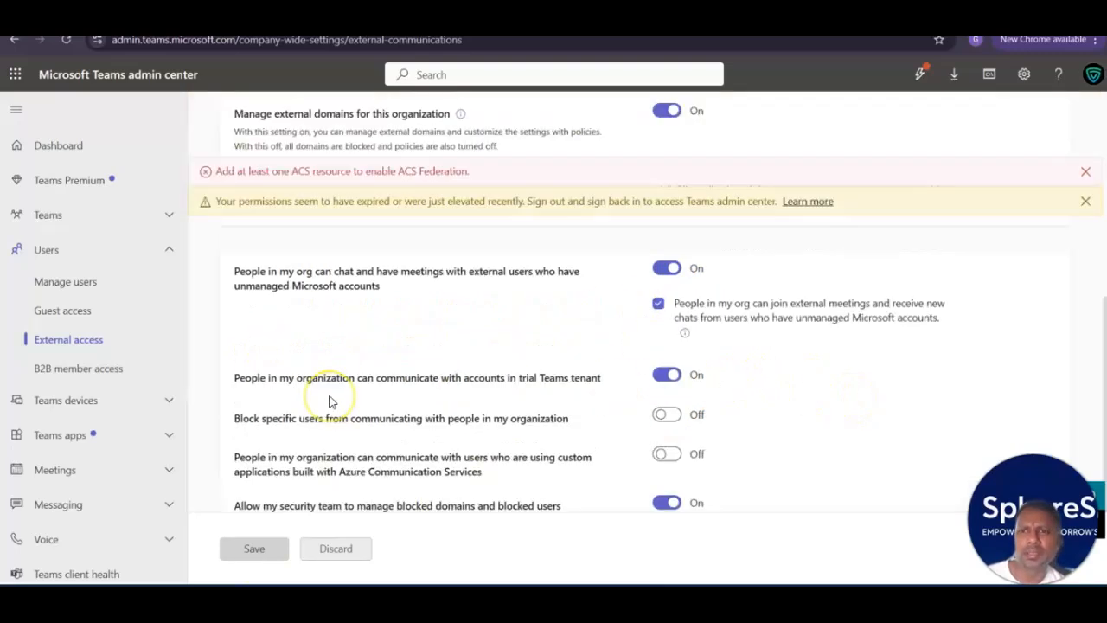
pyautogui.scroll(-3, 329, 401)
pyautogui.scroll(3, 329, 401)
# View the second organization's external access policies down to the policy list
pyautogui.click(329, 188)
pyautogui.click(328, 186)
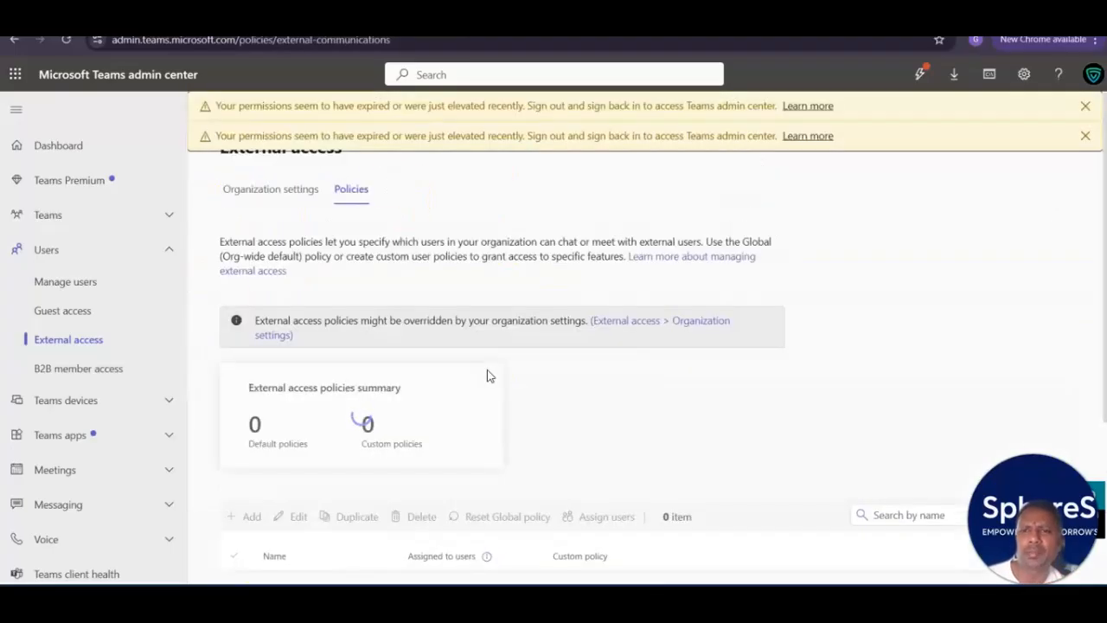
pyautogui.scroll(-2, 500, 354)
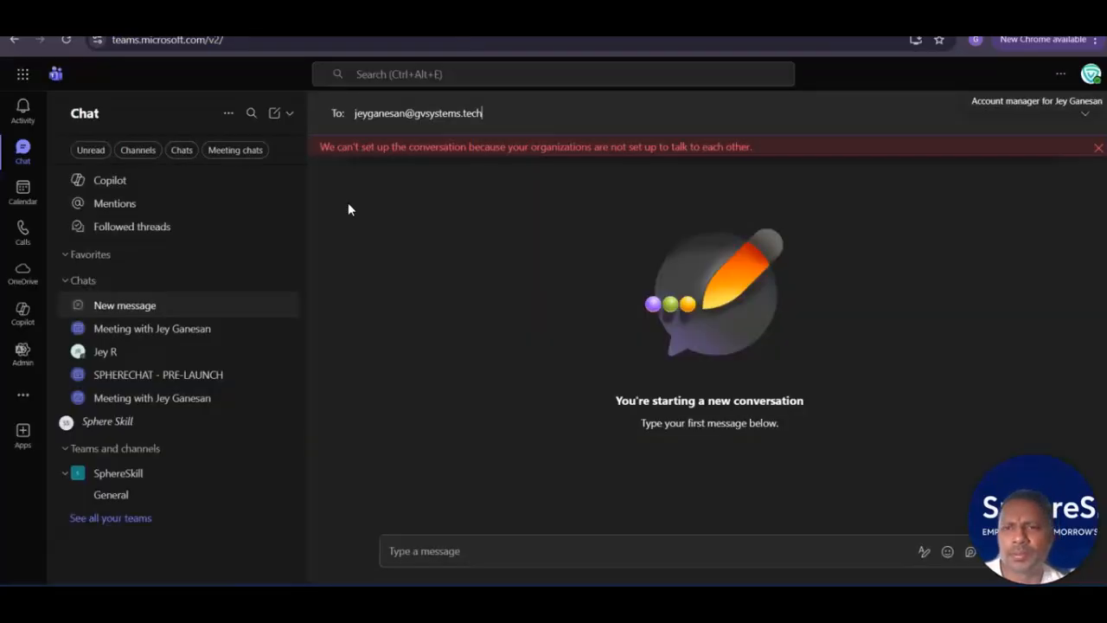
# In the Teams chat, start a new conversation with the external contact's e-mail address and check the external organization notice
pyautogui.doubleClick(438, 149)
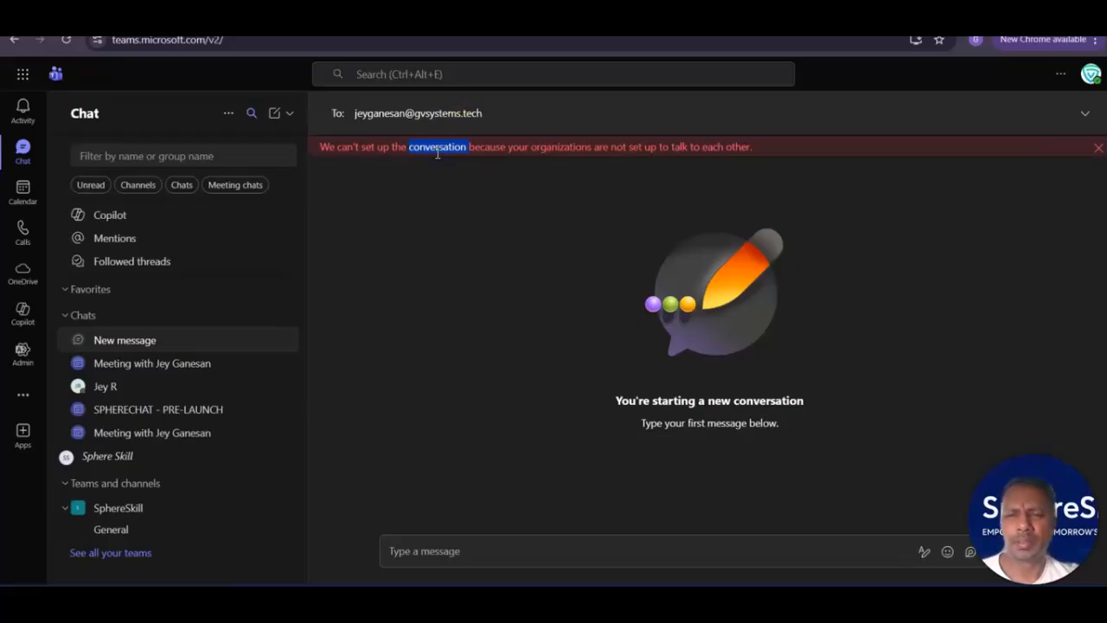
pyautogui.click(148, 337)
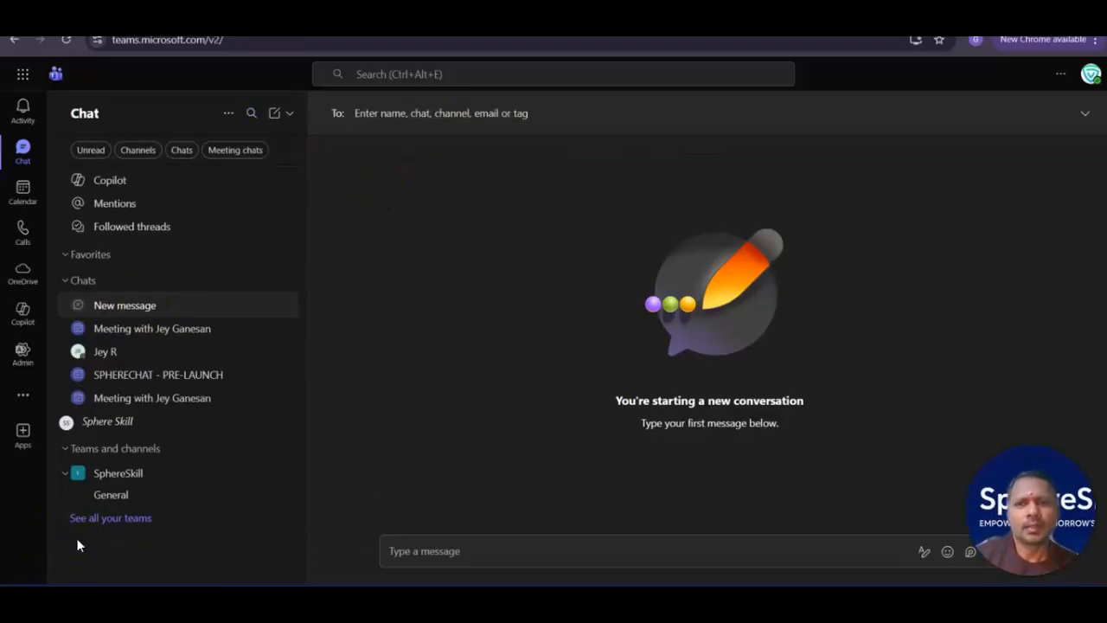
pyautogui.click(448, 119)
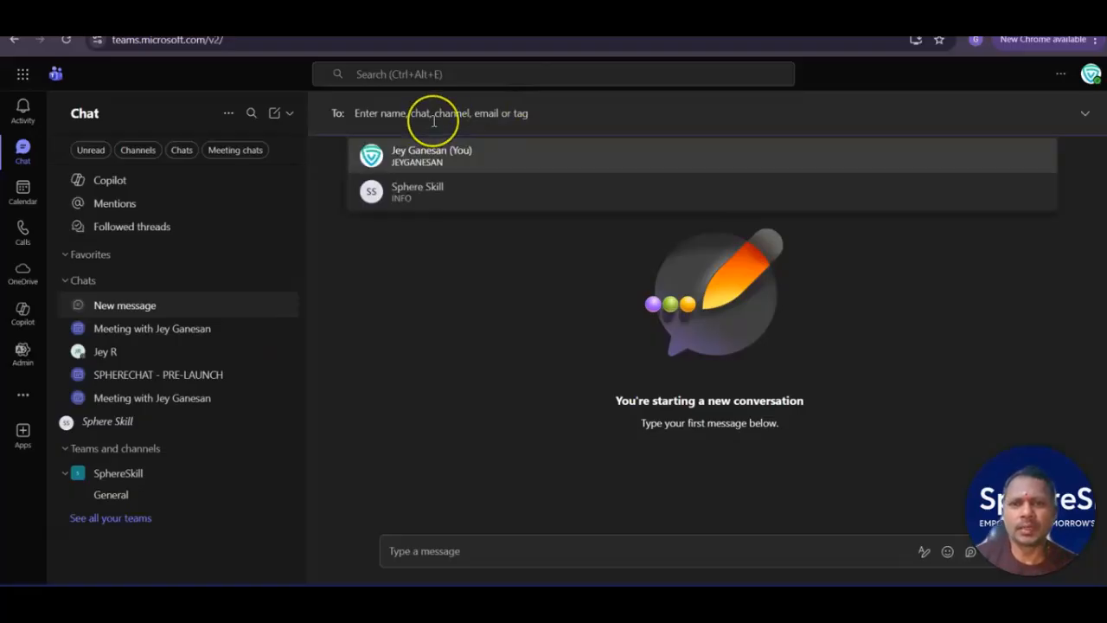
pyautogui.hotkey('ctrl', 'v')
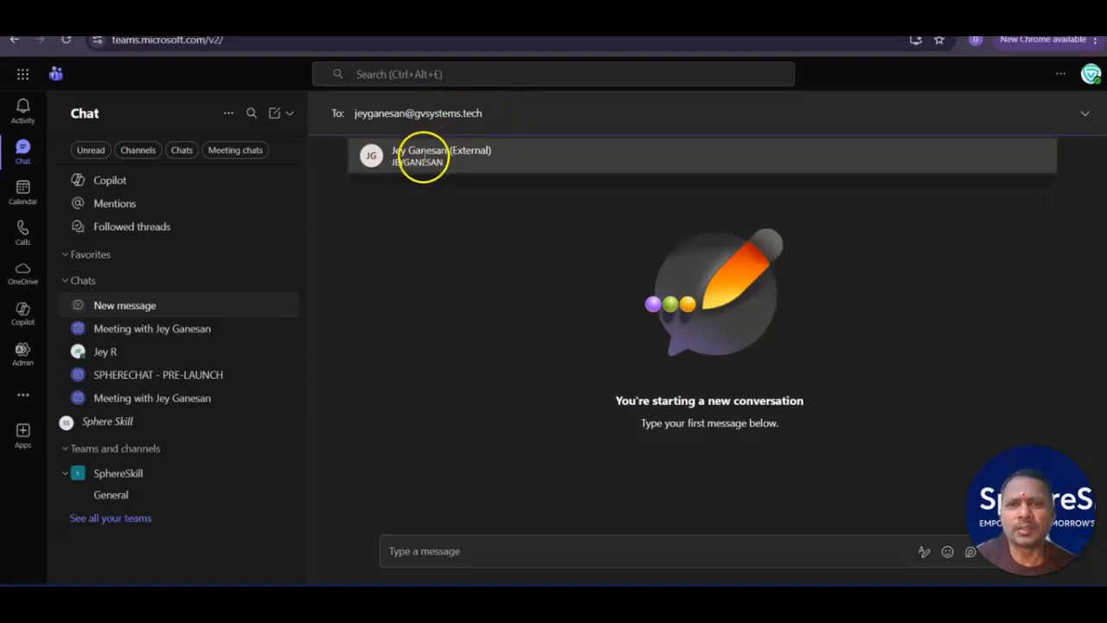
pyautogui.click(424, 155)
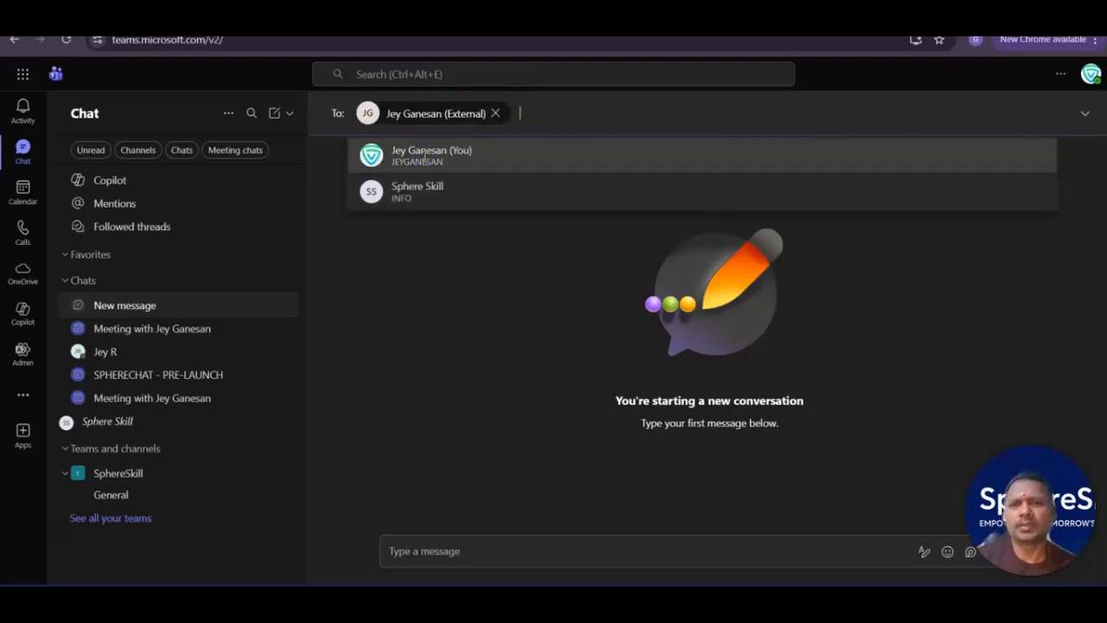
pyautogui.click(593, 563)
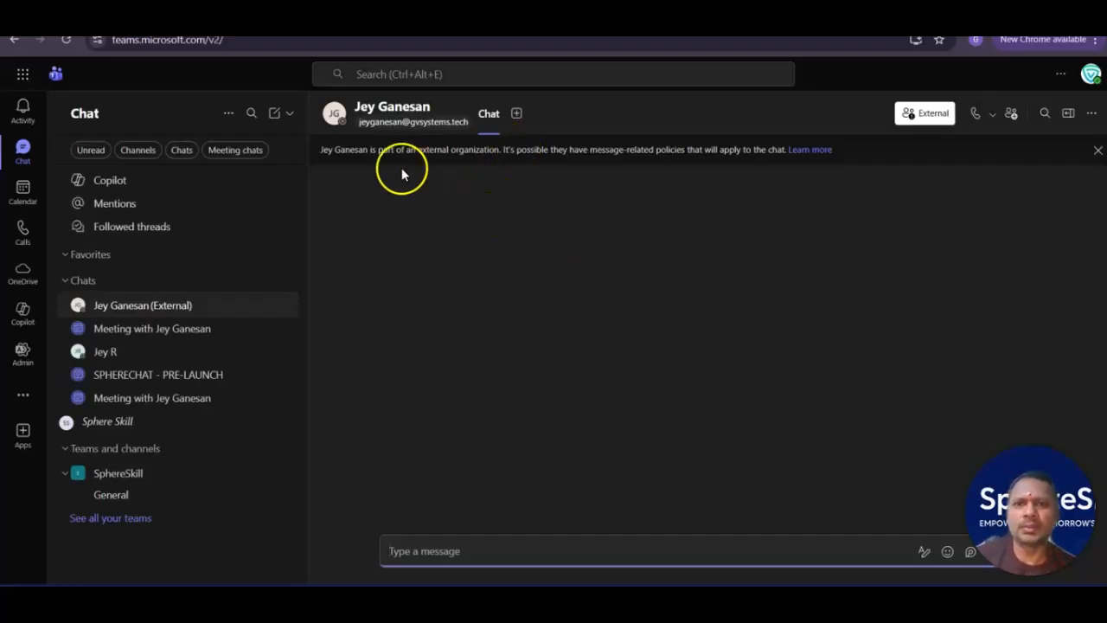
pyautogui.moveTo(313, 149); pyautogui.dragTo(518, 149)
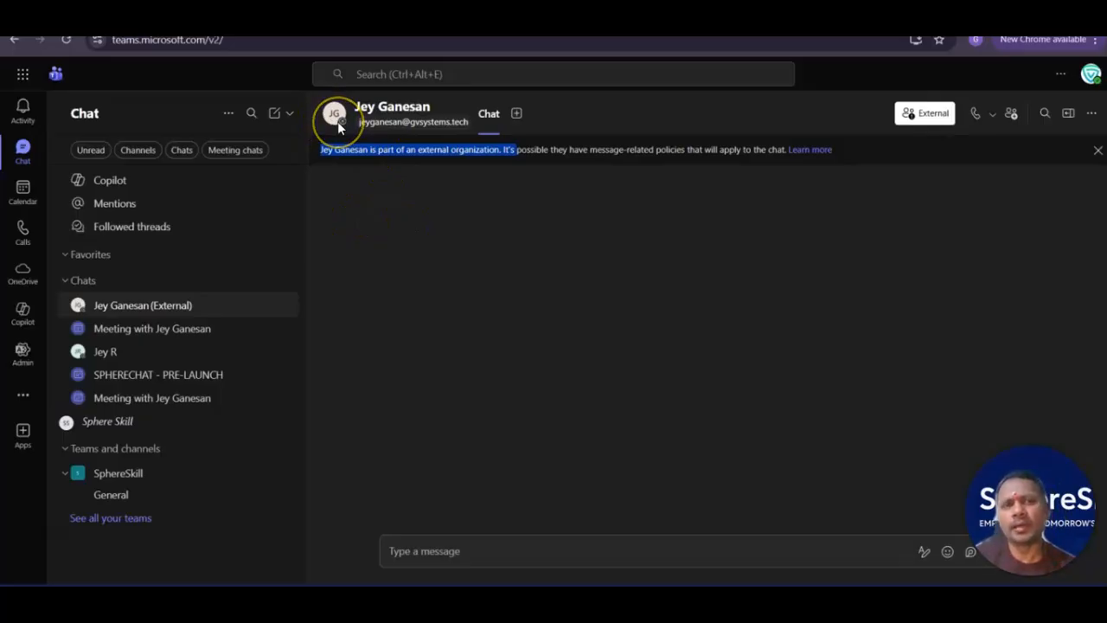
pyautogui.moveTo(338, 125)
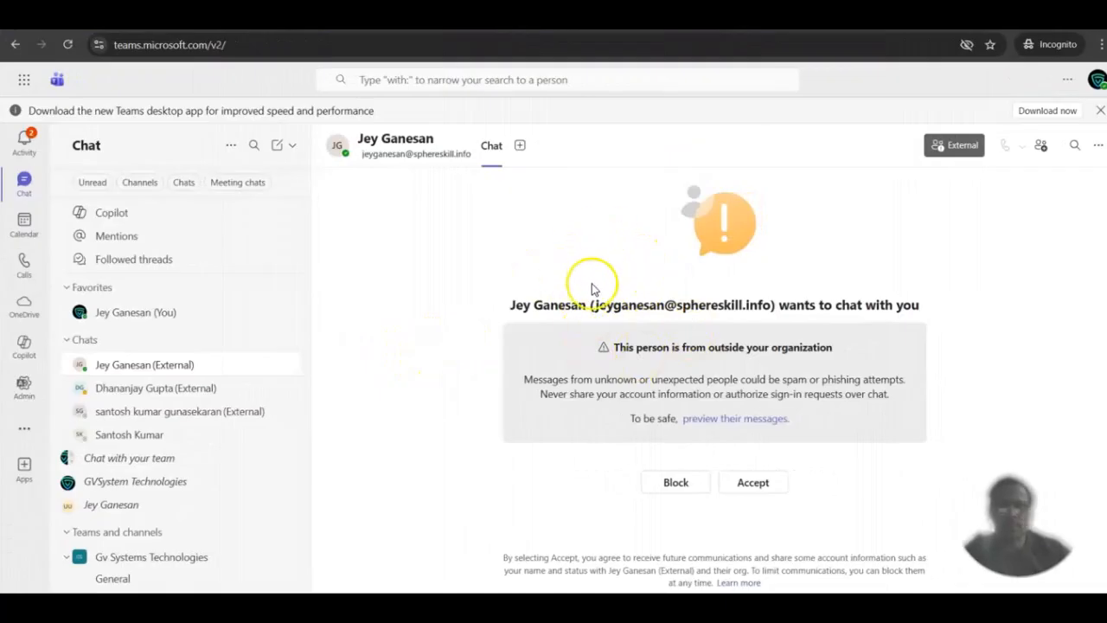
# In the second organization's Teams account, read the incoming chat request from outside the organization and accept it
pyautogui.moveTo(507, 310); pyautogui.dragTo(802, 304)
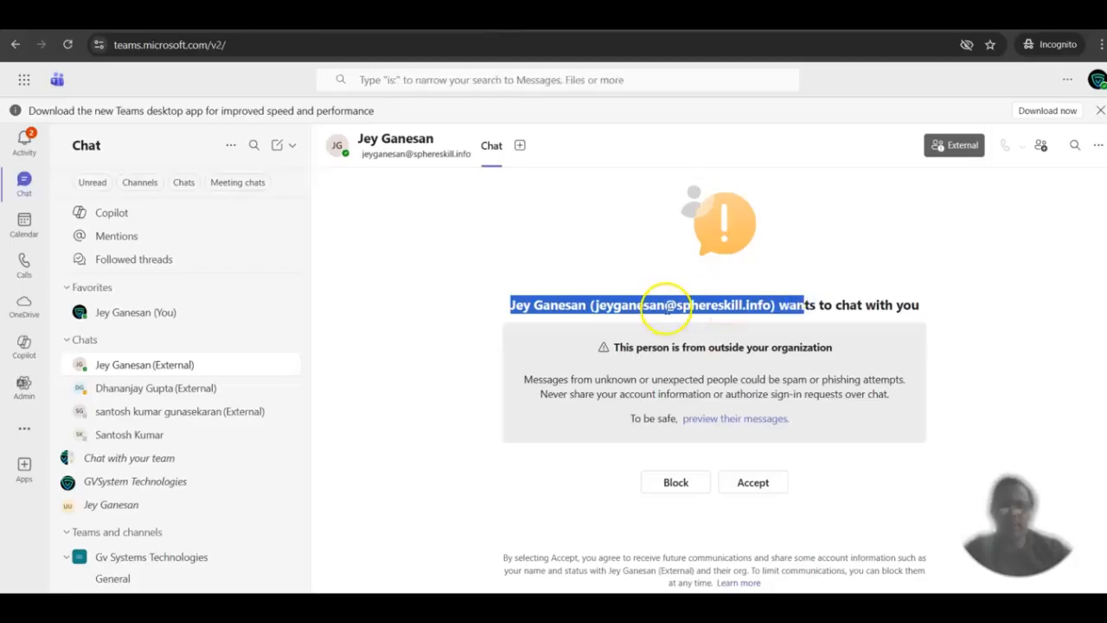
pyautogui.tripleClick(666, 304)
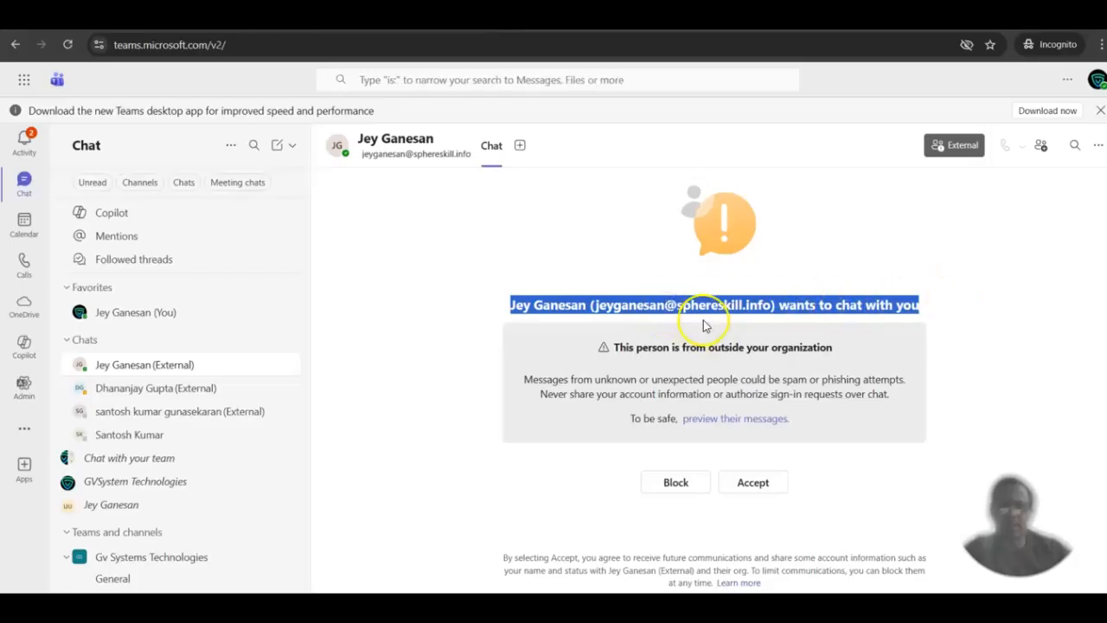
pyautogui.moveTo(616, 348); pyautogui.dragTo(689, 348)
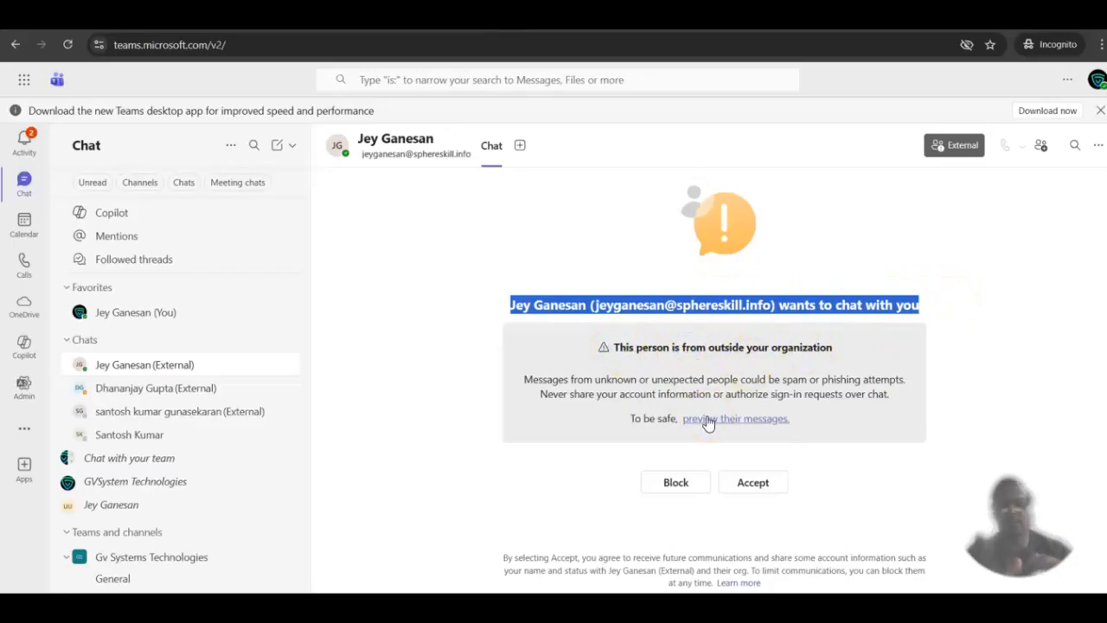
pyautogui.click(737, 490)
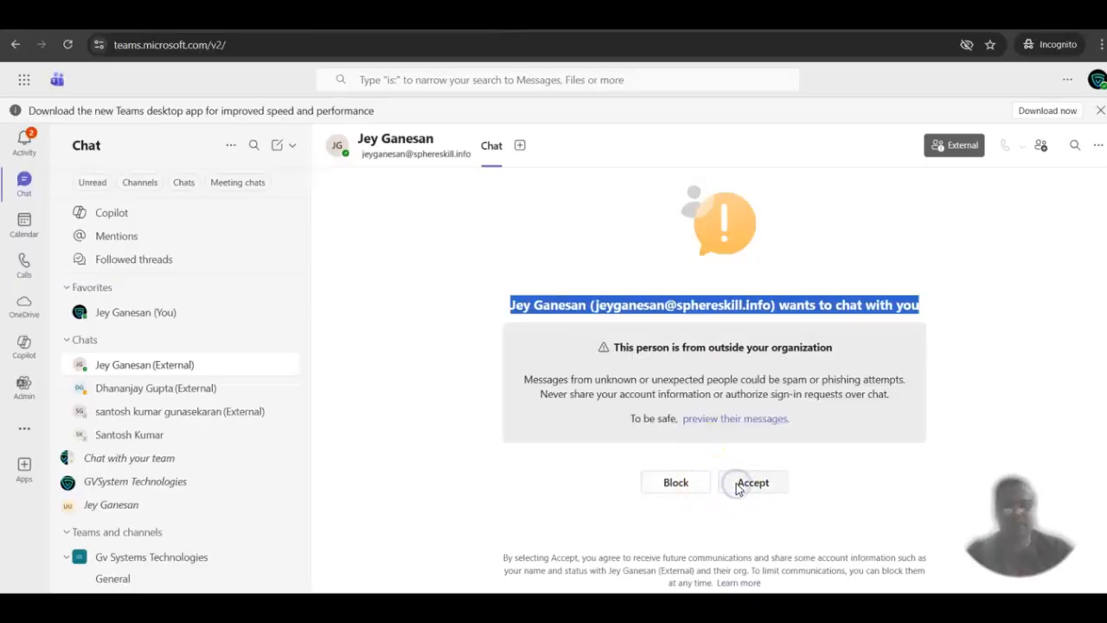
# Reply "Hi" to the external contact in the accepted chat
pyautogui.click(492, 552)
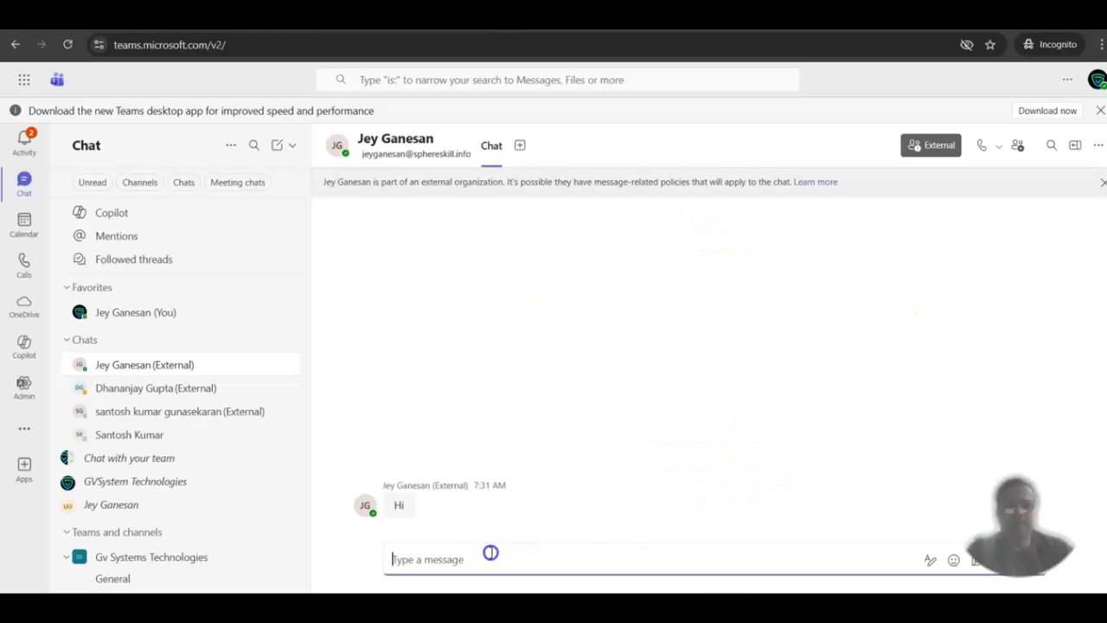
pyautogui.write('Hi')
pyautogui.press('Return')
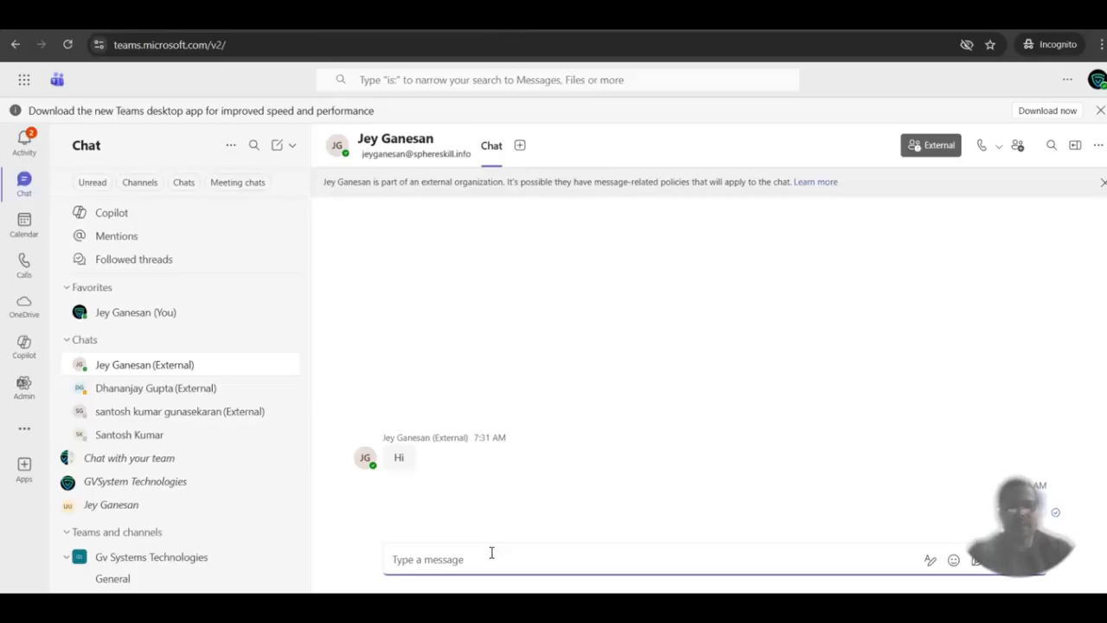
# Send the message "Now we are able to send messages to both Entities" to the external contact
pyautogui.write('N')
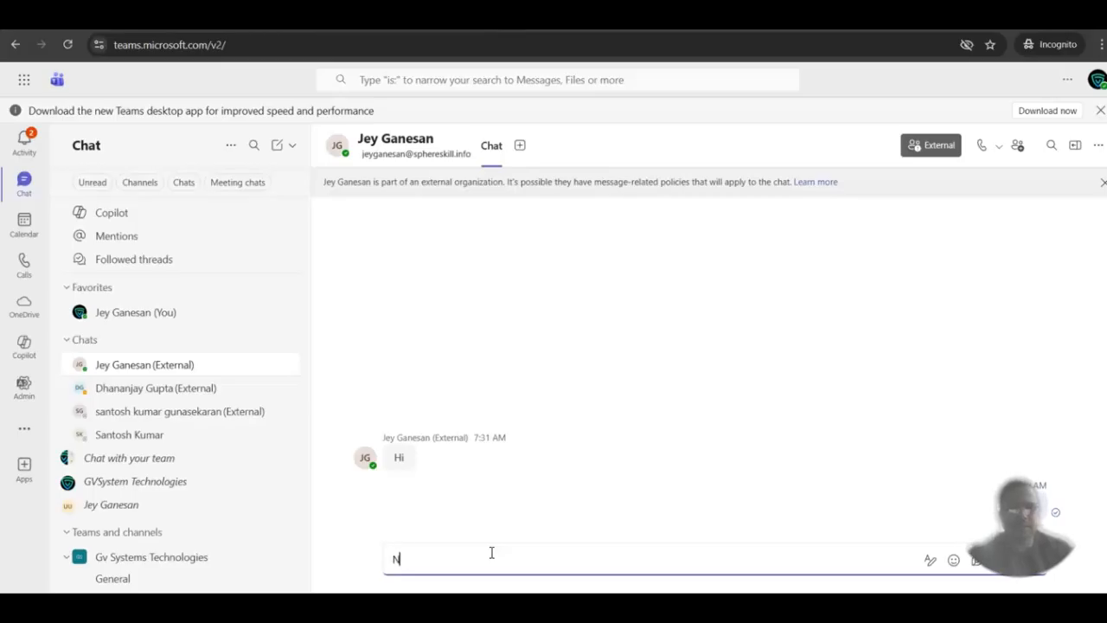
pyautogui.write('ow we are ab')
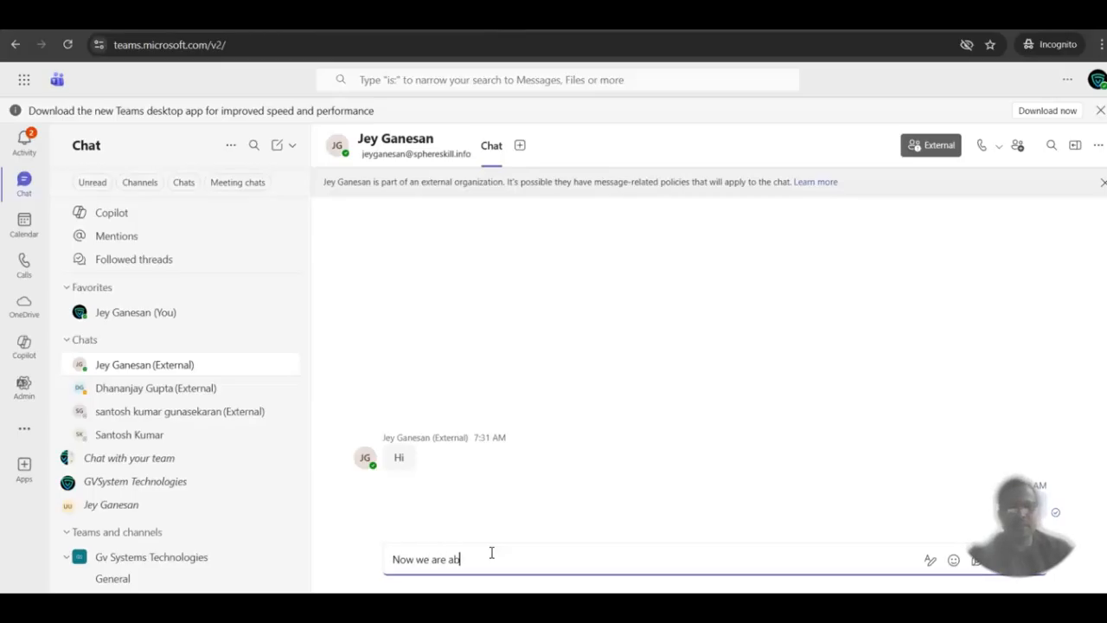
pyautogui.write('le to send m')
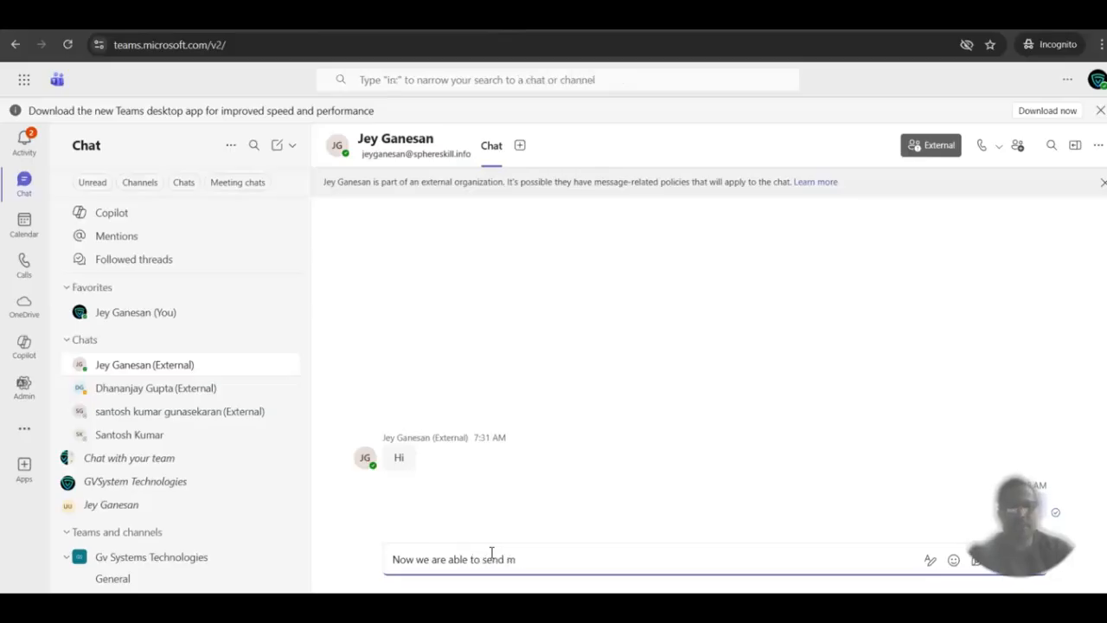
pyautogui.write('essages to bpt')
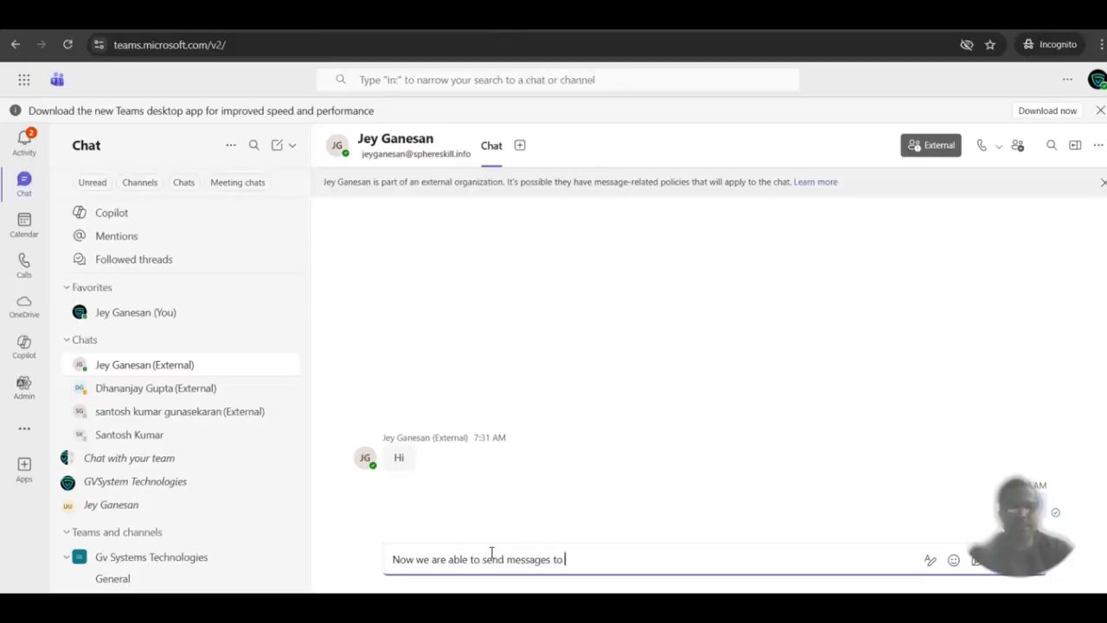
pyautogui.press('BackSpace')
pyautogui.press('BackSpace')
pyautogui.write('oth Entities')
pyautogui.press('Return')
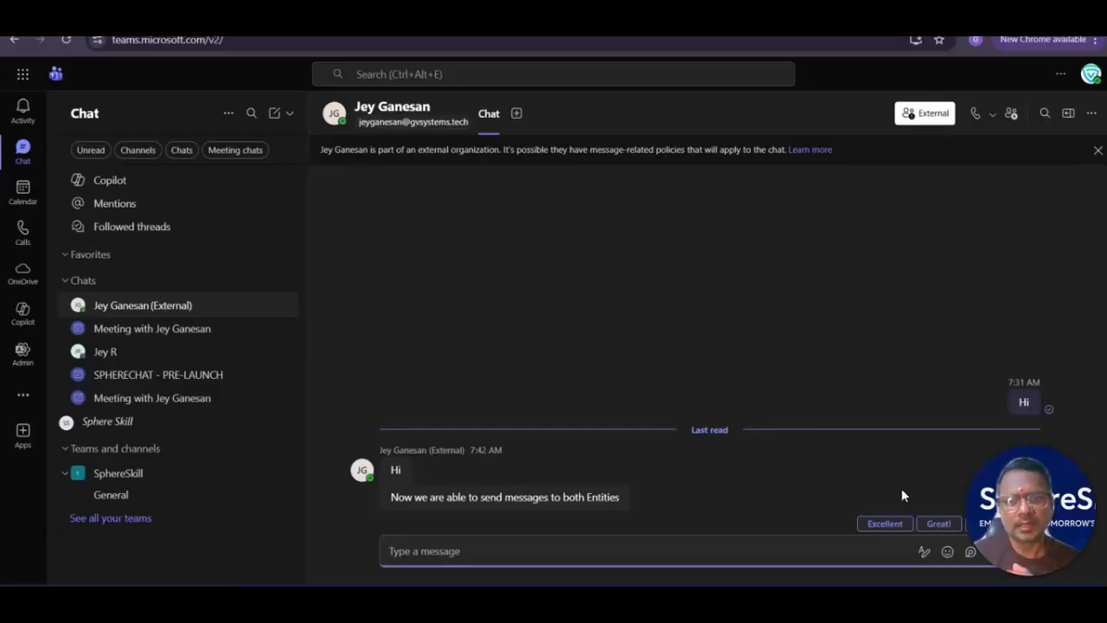
# From the first organization's Teams account, answer the external contact with "yes, we are bale to"
pyautogui.write('yes, we are bale to')
pyautogui.press('Return')
pyautogui.moveTo(902, 490)
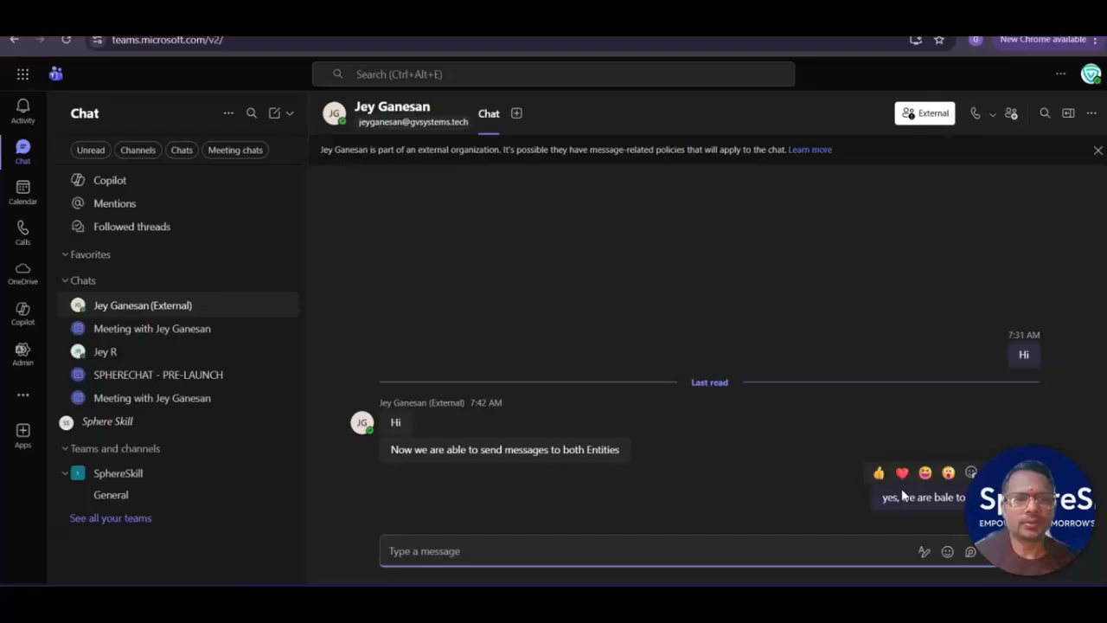